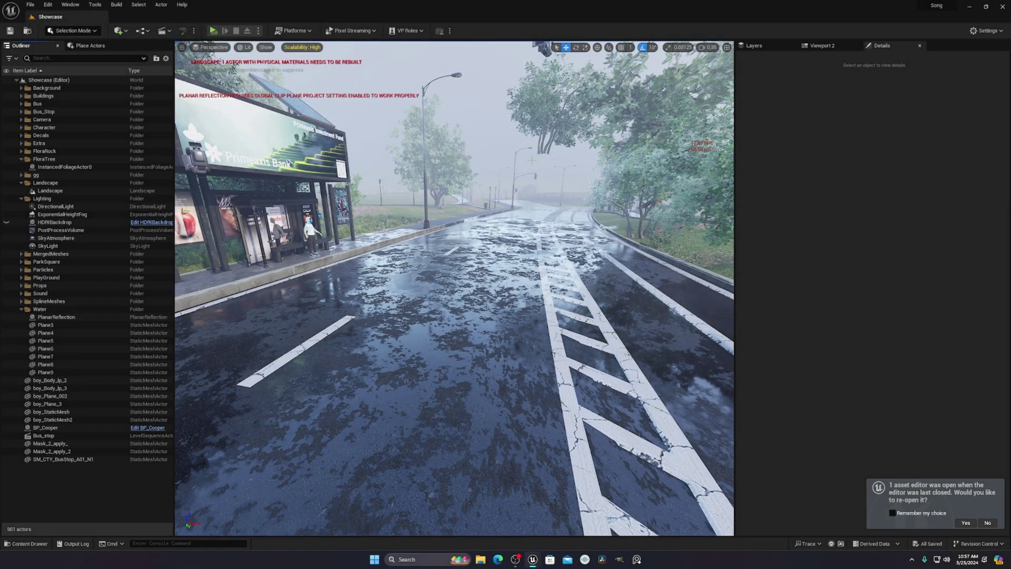
Step: Check that the viewport's Show FPS option is enabled and turn on Game View to hide the editor icons
right_drag(492, 293, 455, 335)
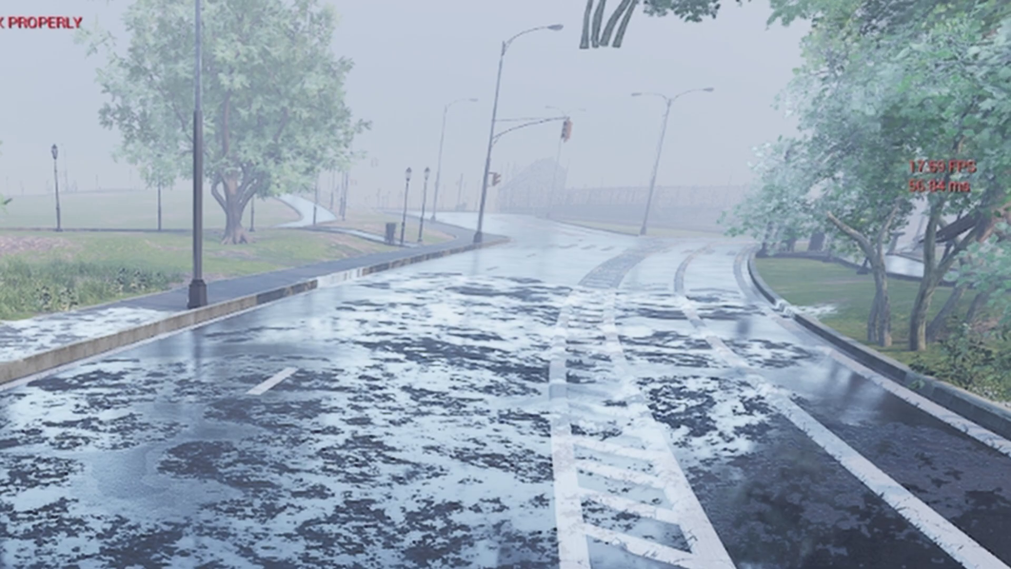
click(181, 47)
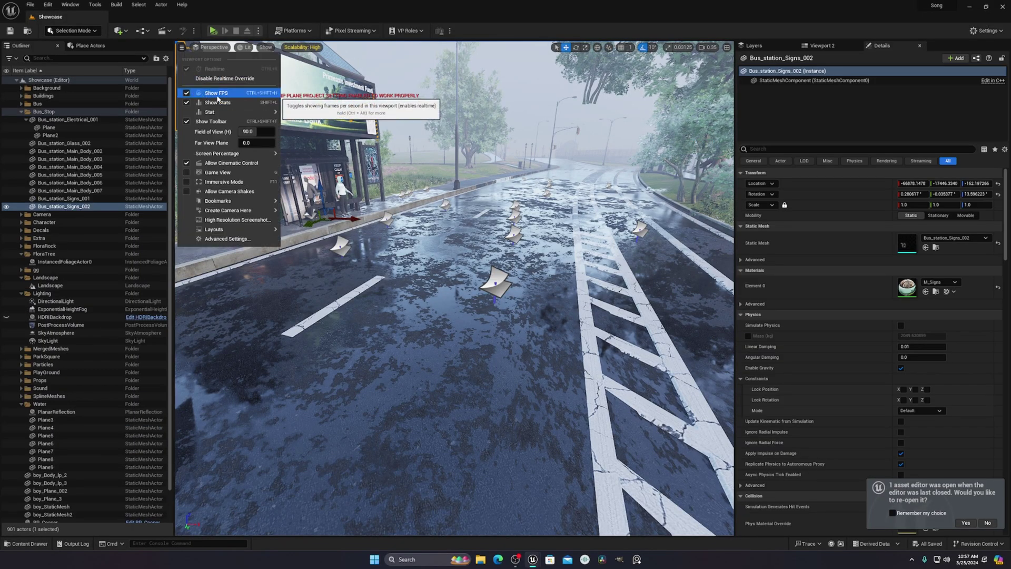
click(389, 61)
key(g)
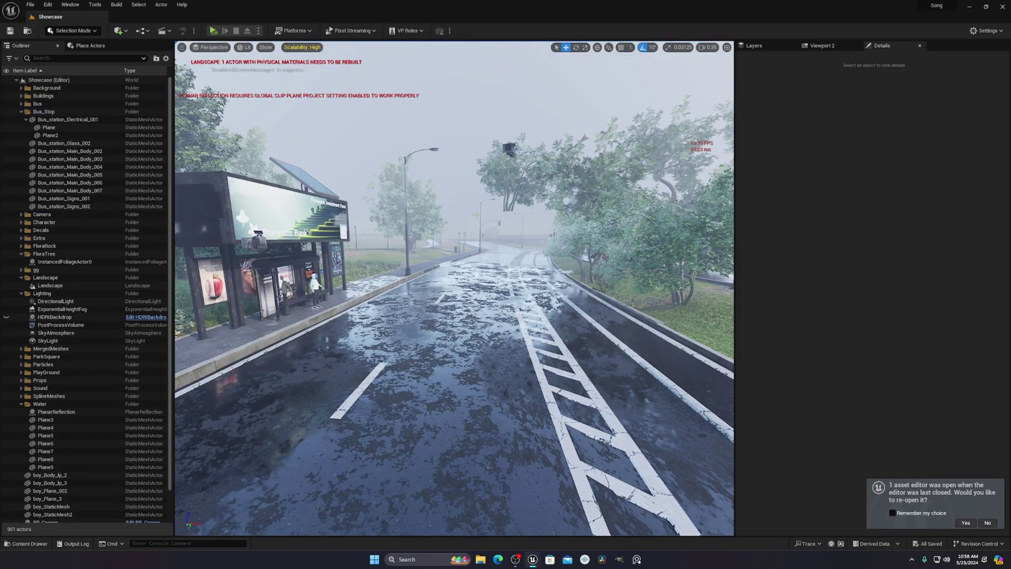
Step: Fly along the street and around the bus stop to examine the frame rate from different views
drag(685, 158, 631, 142)
right_drag(631, 142, 563, 131)
right_drag(587, 202, 454, 195)
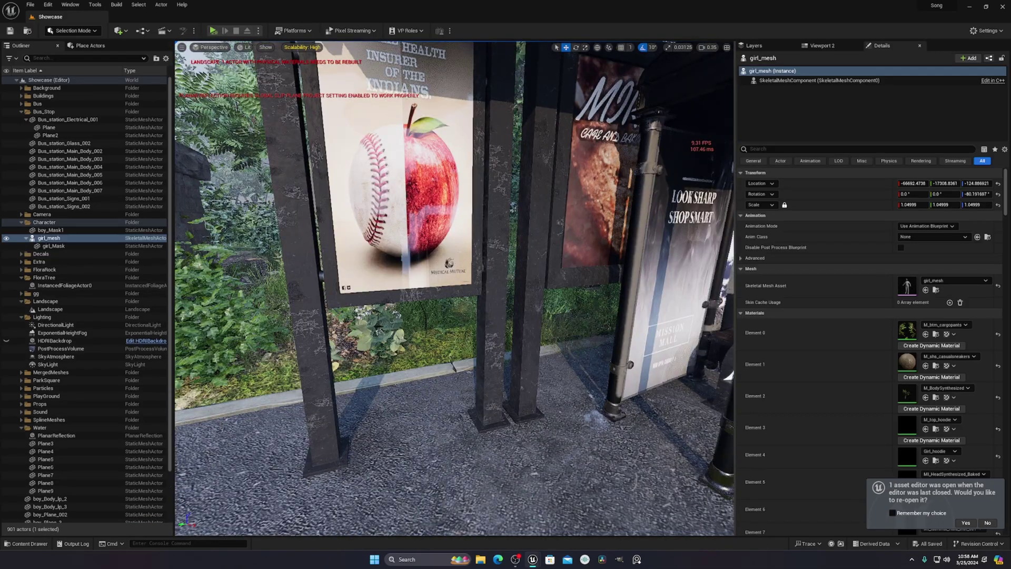
mouse_move(453, 195)
right_down()
mouse_move(400, 195)
mouse_move(463, 198)
right_up()
right_drag(327, 231, 681, 246)
right_drag(455, 288, 379, 234)
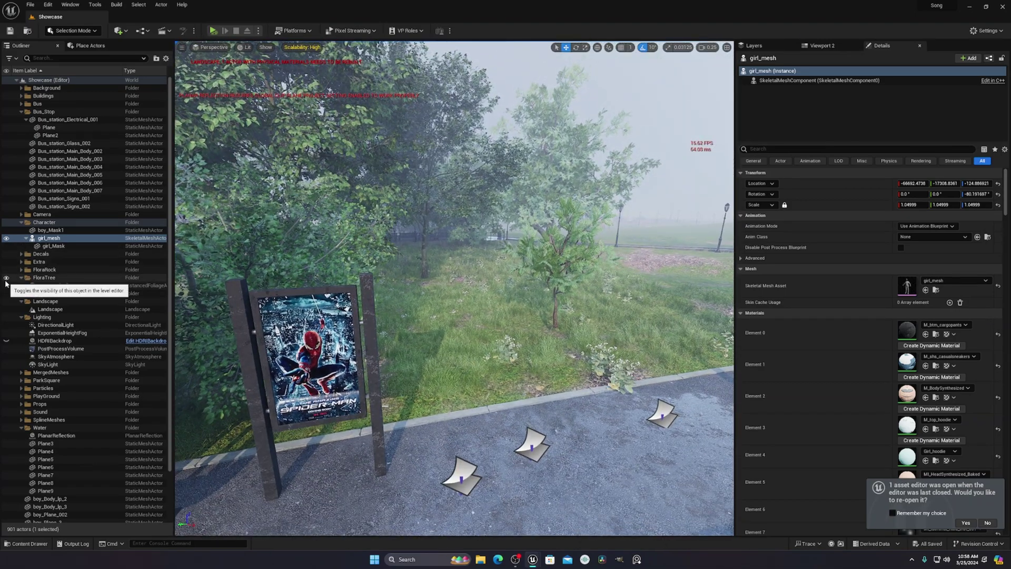
Step: Hide the FloraTree, Extra and Bus_Stop folders to test how they affect the frame rate
click(6, 277)
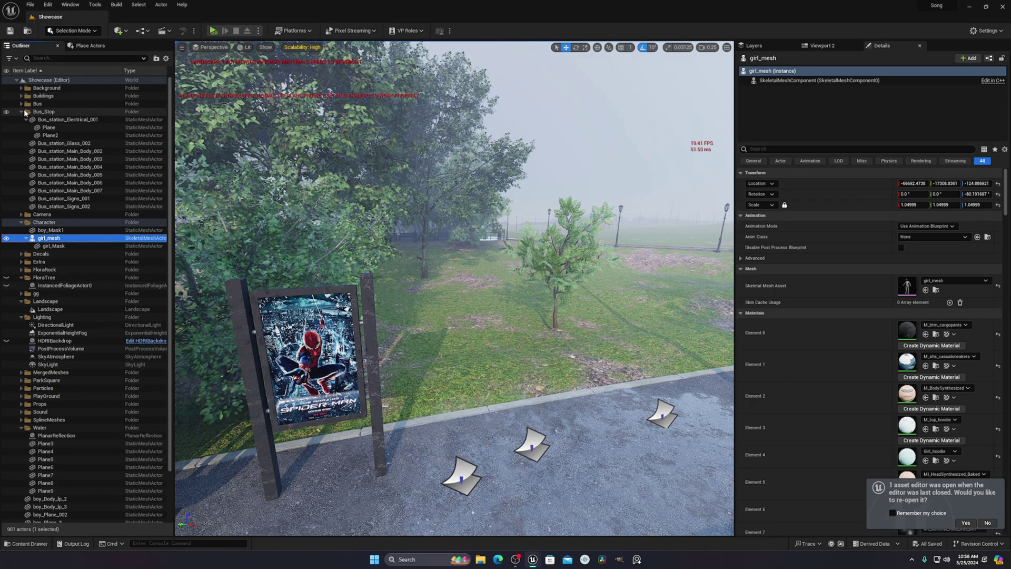
scroll(500, 199, down, 6)
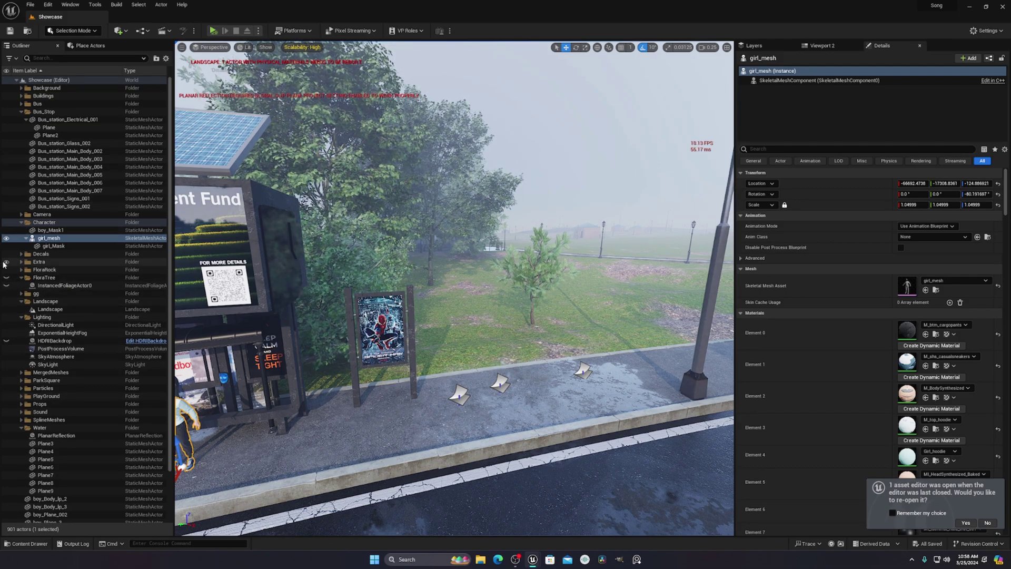
click(6, 276)
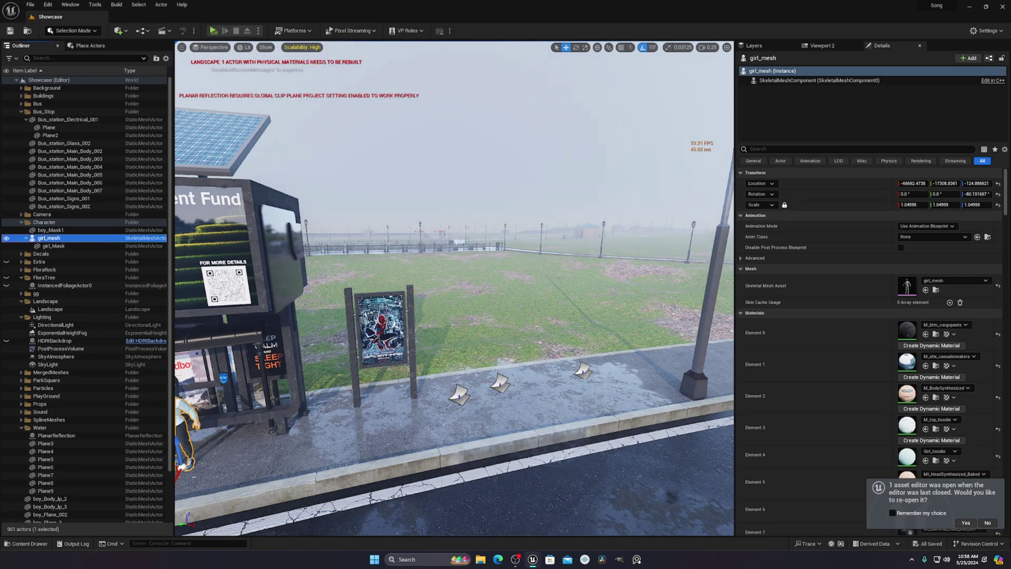
key(f)
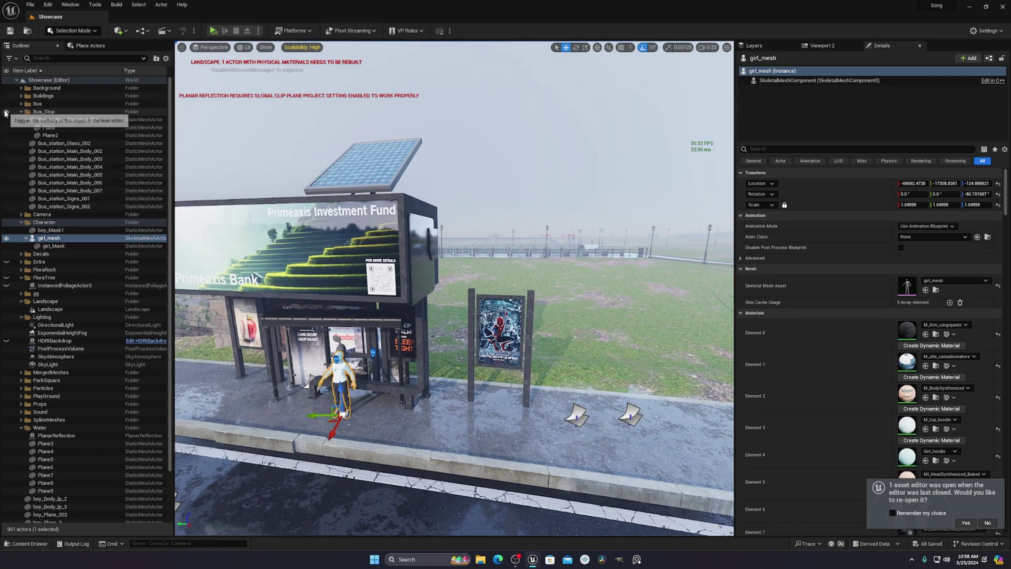
click(5, 112)
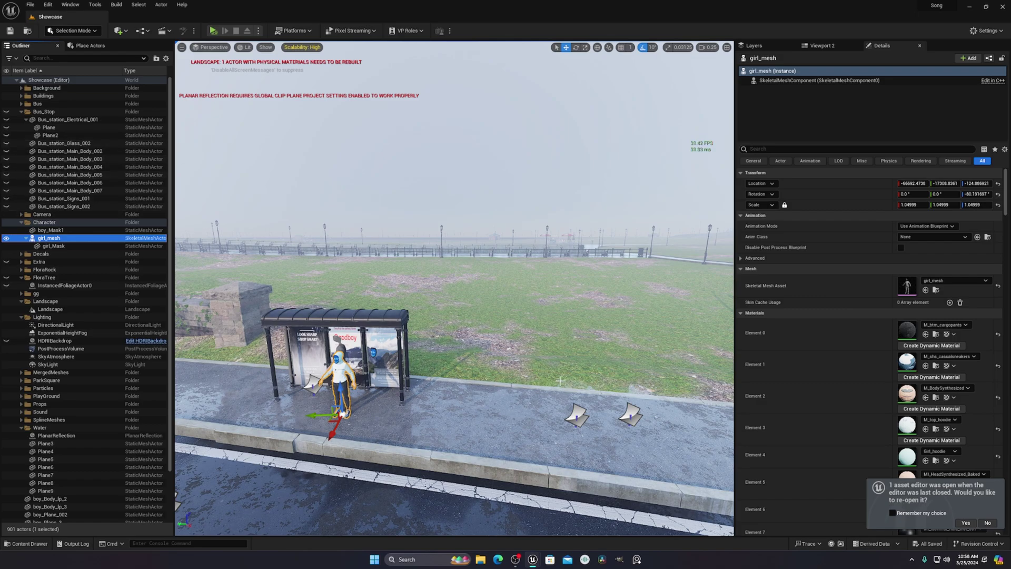
Step: Compare the frame rate along the street with the tree, extra and bus stop folders hidden and with them shown
right_drag(556, 376, 732, 384)
right_drag(252, 158, 700, 153)
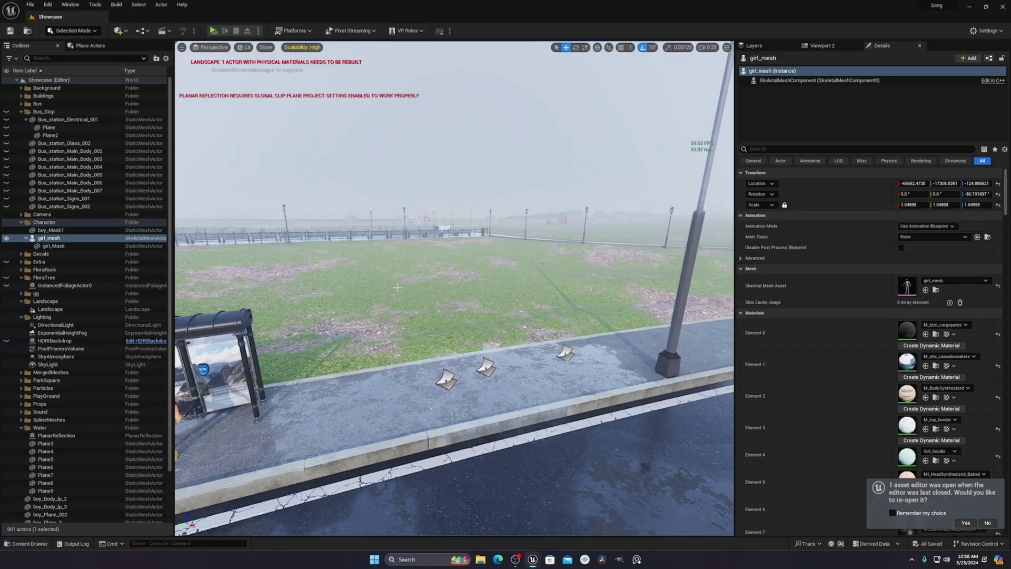
right_drag(397, 287, 691, 174)
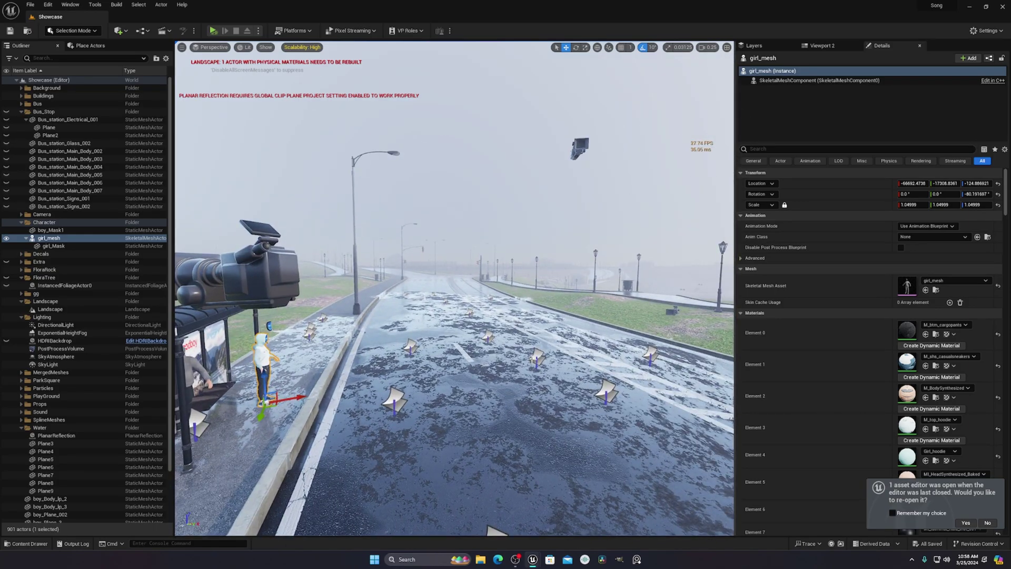
right_drag(533, 360, 593, 358)
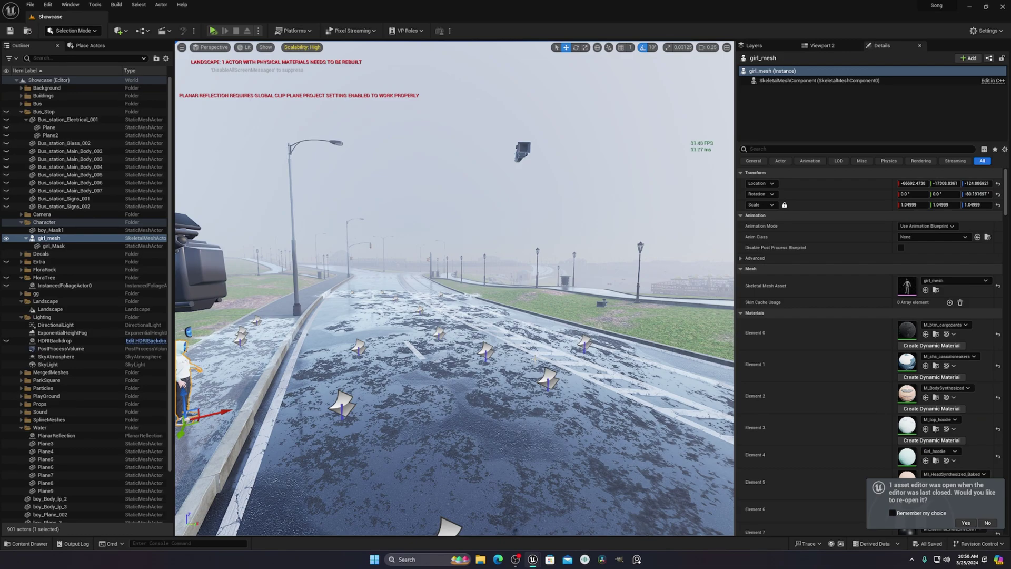
mouse_move(454, 289)
right_down()
mouse_move(358, 290)
mouse_move(459, 299)
right_up()
key(q)
key(w)
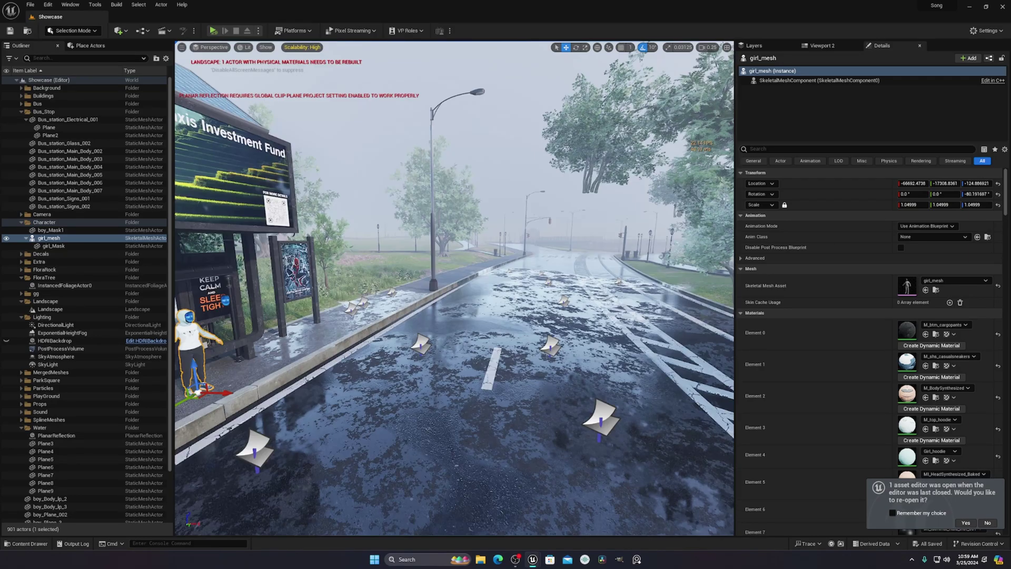
mouse_move(454, 288)
right_down()
mouse_move(459, 296)
mouse_move(446, 292)
right_up()
key(s)
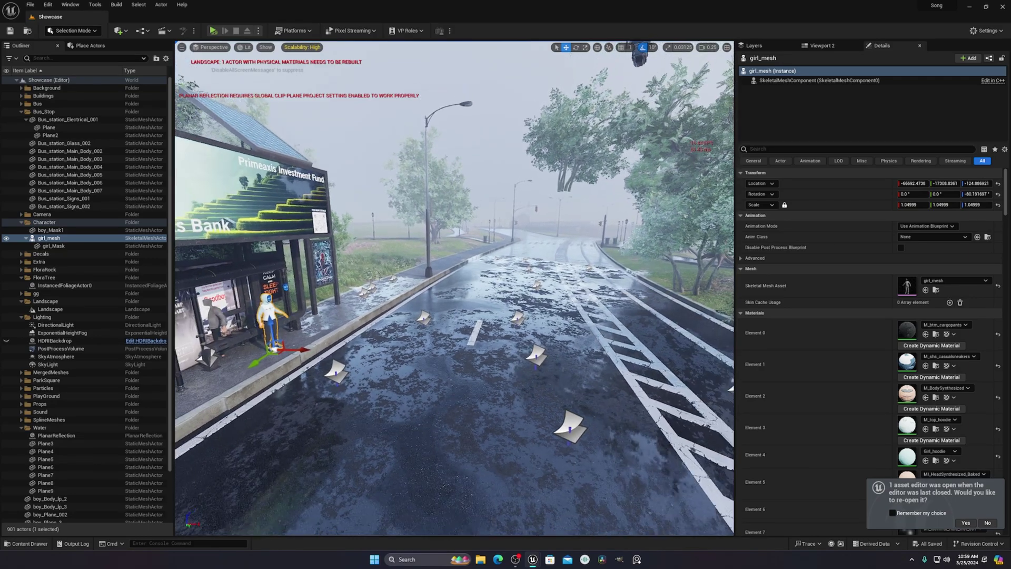
Step: Set all scalability groups to Low and examine the frame rate and image quality of the street
click(304, 48)
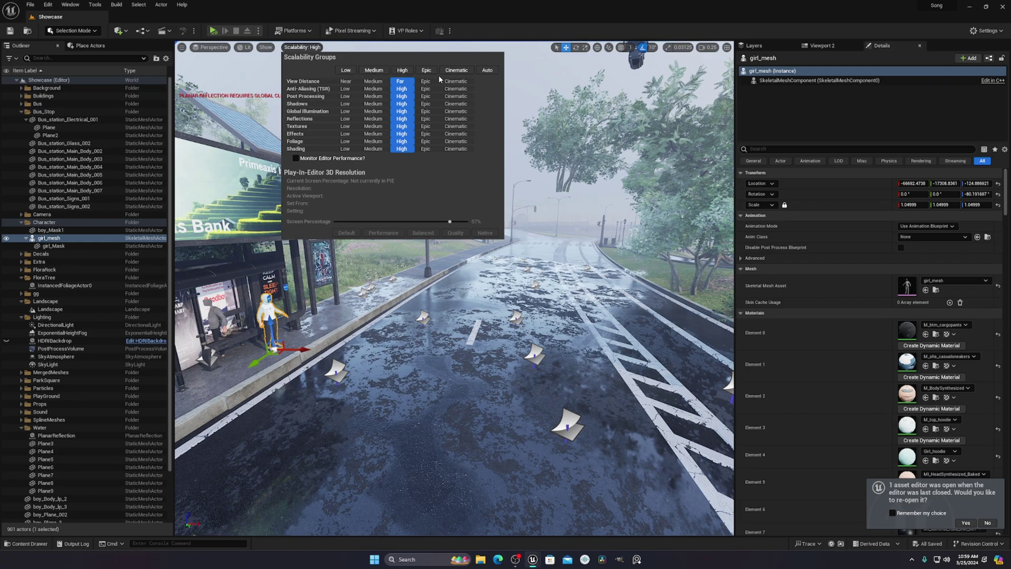
click(621, 126)
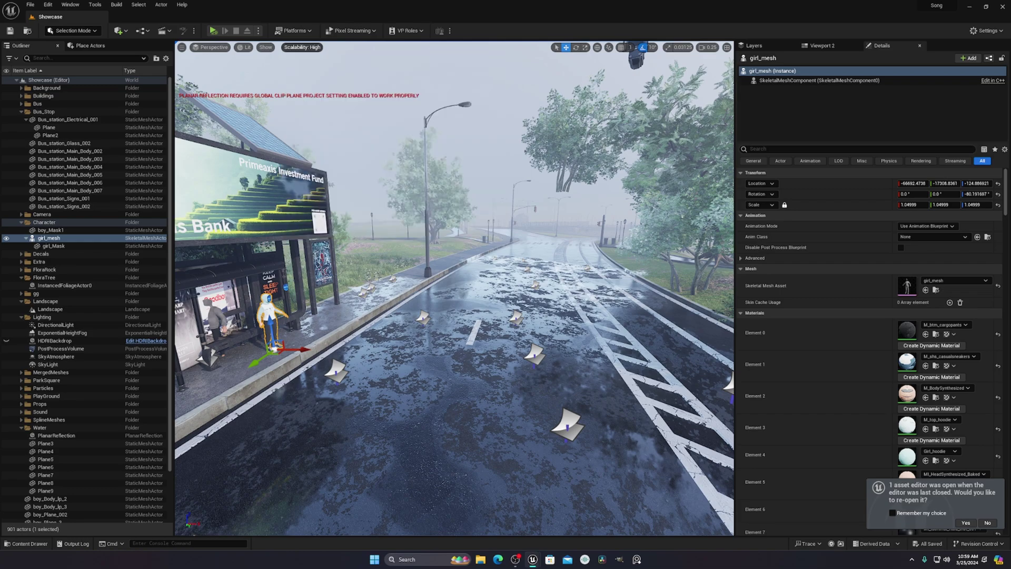
click(303, 46)
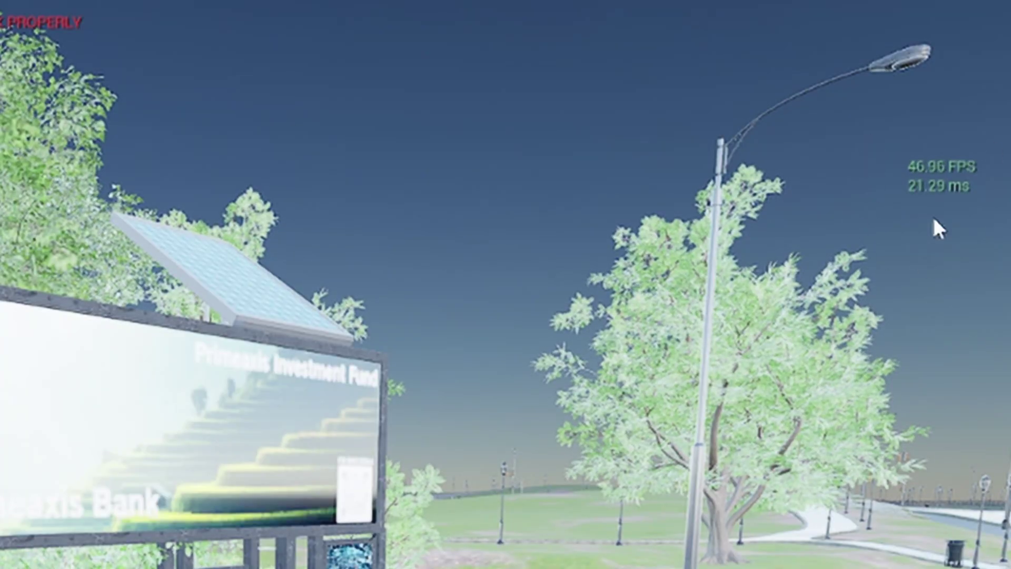
right_drag(933, 219, 842, 279)
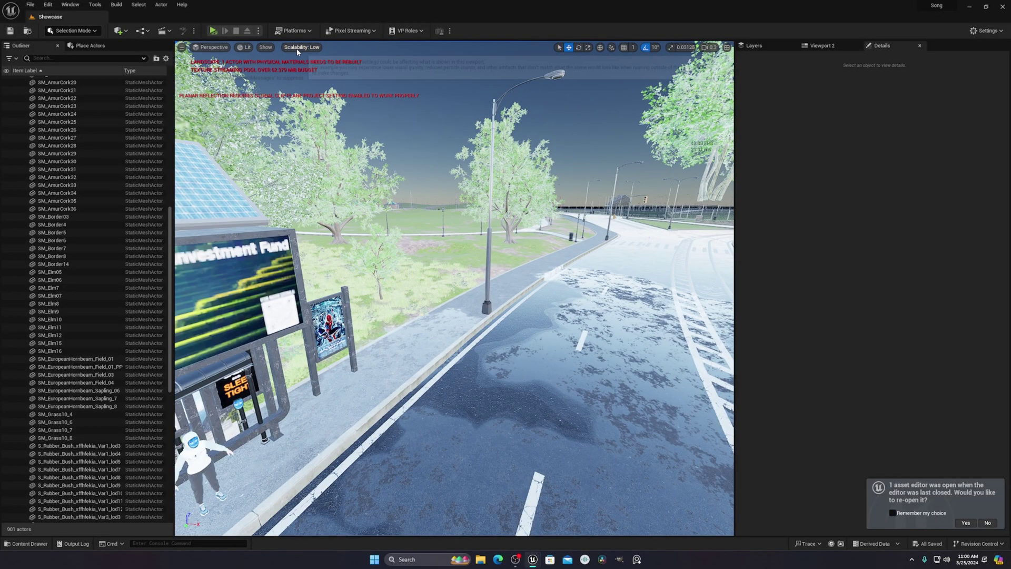
click(302, 47)
click(346, 70)
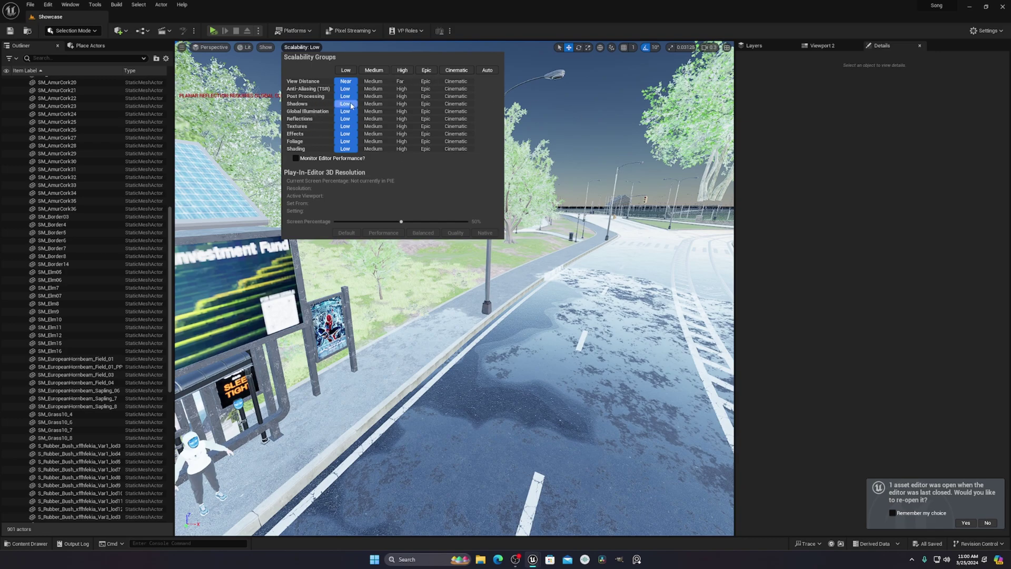
Step: Set all scalability groups back to High and check the frame rate above the bus stop
click(403, 70)
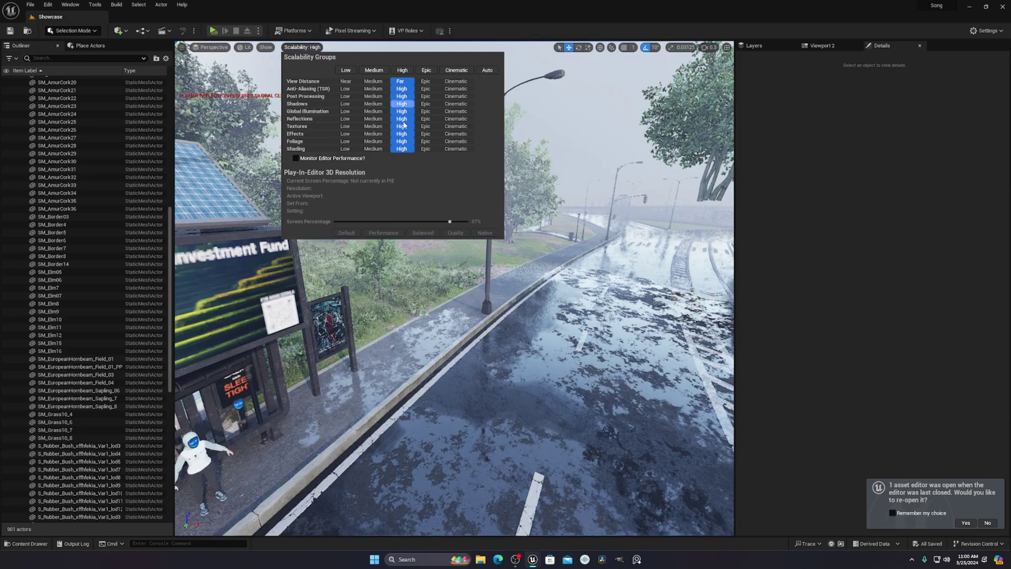
click(541, 146)
right_drag(710, 154, 658, 127)
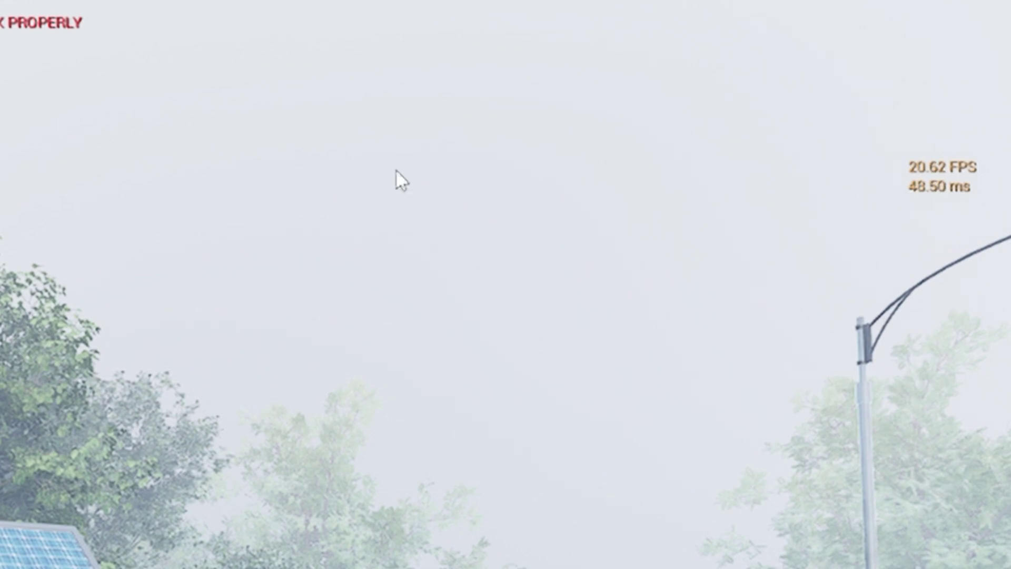
Step: Lower only the Shadows scalability to Low and check the frame rate
click(301, 47)
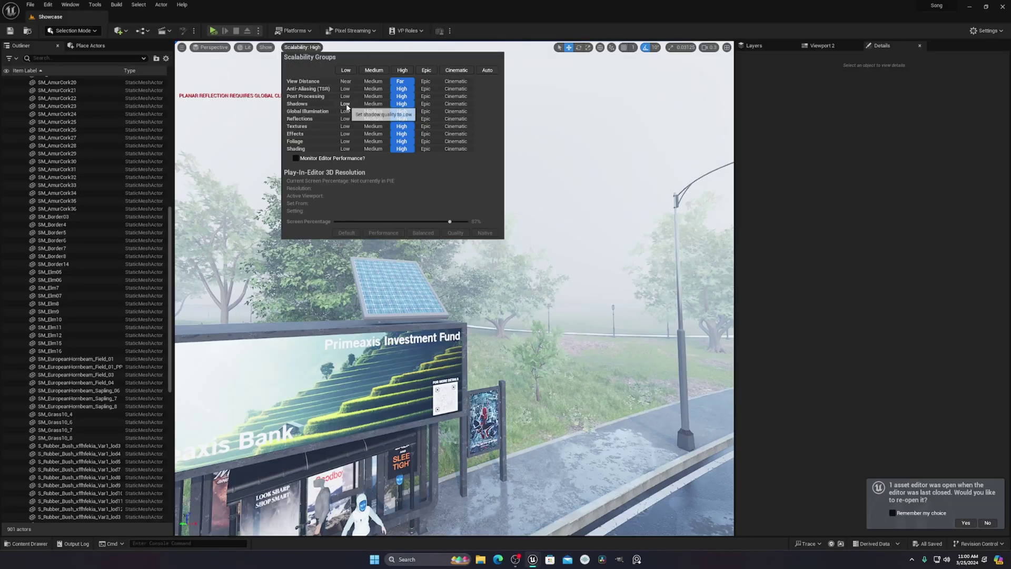
click(342, 105)
click(345, 70)
click(696, 167)
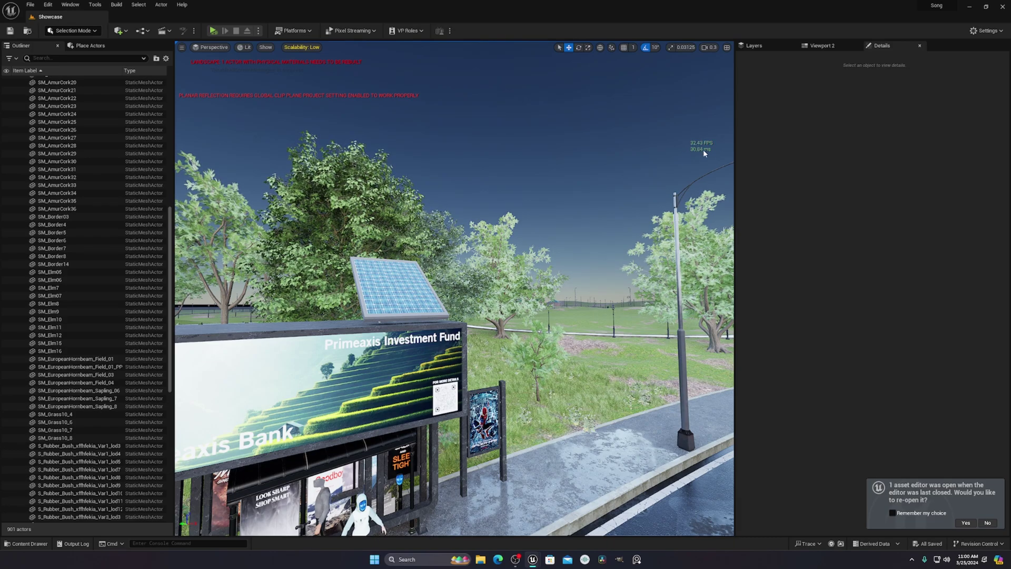
Step: Set the Global Illumination scalability to Low and check the frame rate
click(307, 48)
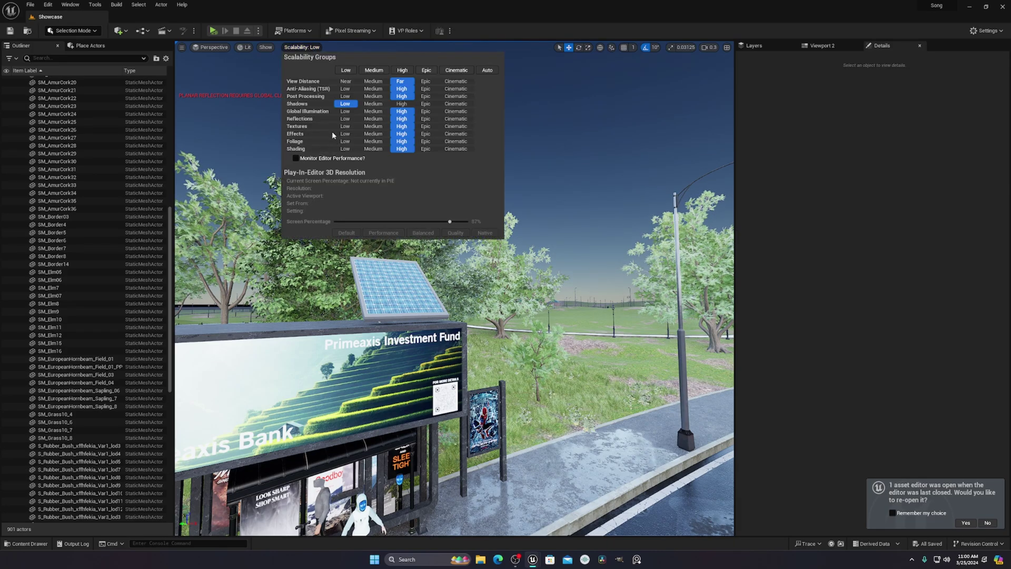
click(345, 111)
click(692, 172)
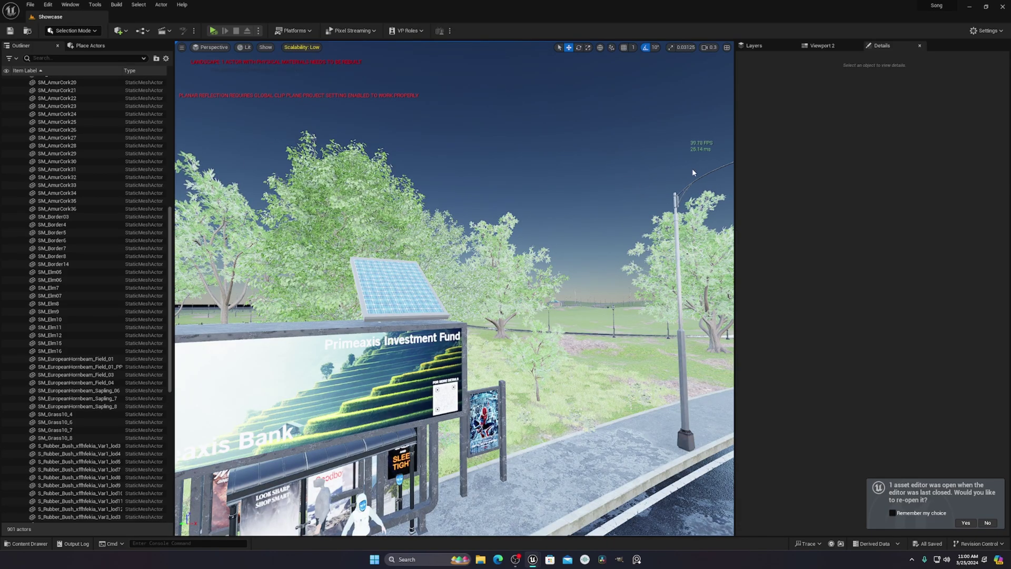
Step: Set the Reflections scalability to Low and examine the frame rate around the bus stop and road
click(302, 48)
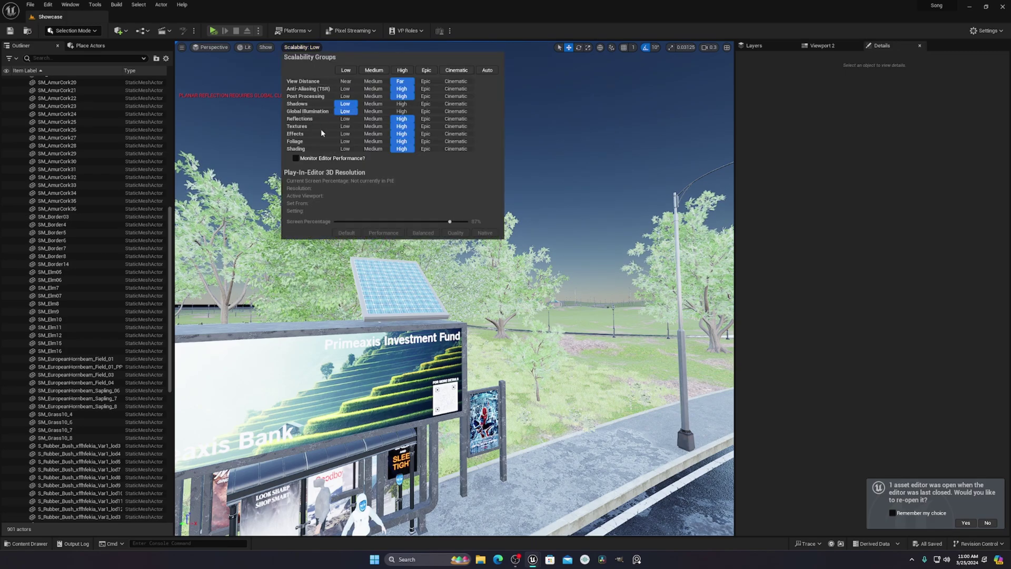
click(597, 176)
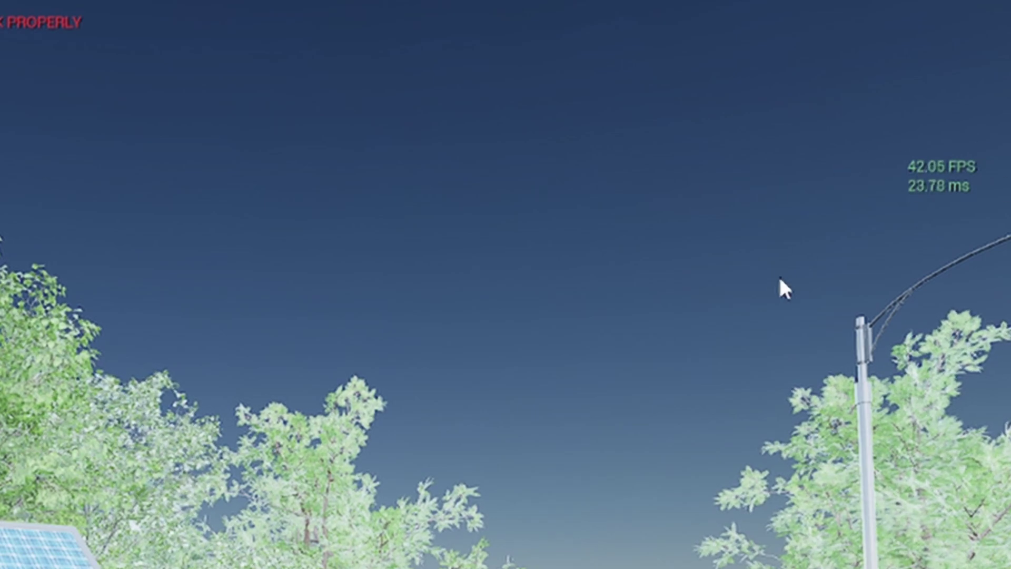
right_drag(647, 183, 761, 200)
right_drag(684, 200, 690, 201)
click(302, 47)
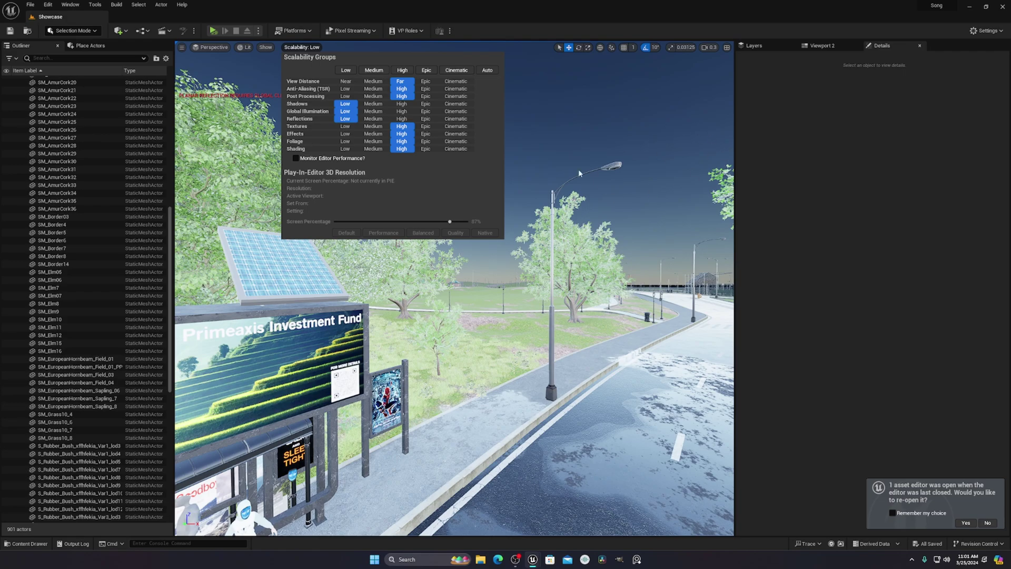
click(573, 127)
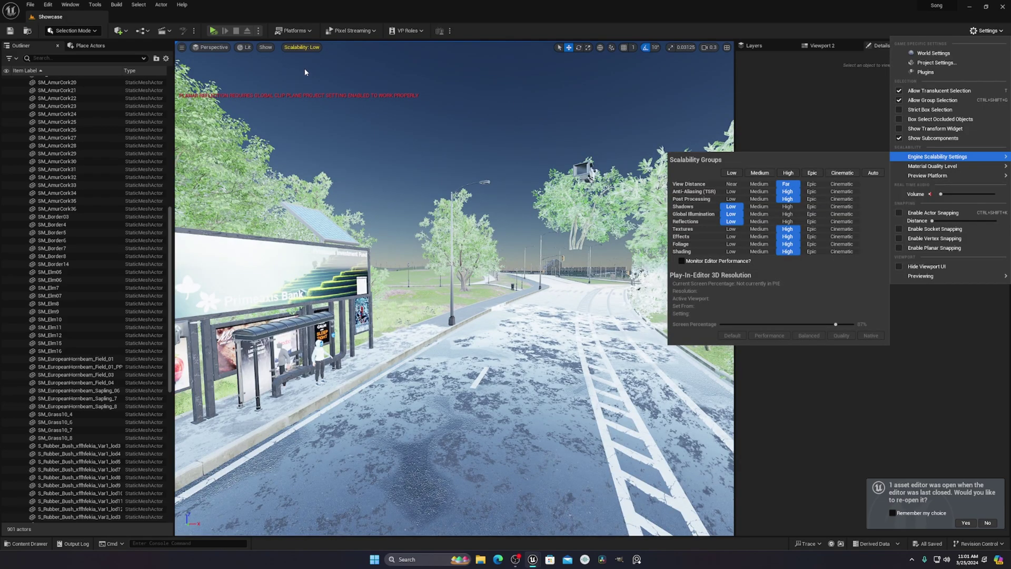
Step: Review the scalability groups in both the editor's Engine Scalability Settings and the viewport's scalability options
click(305, 69)
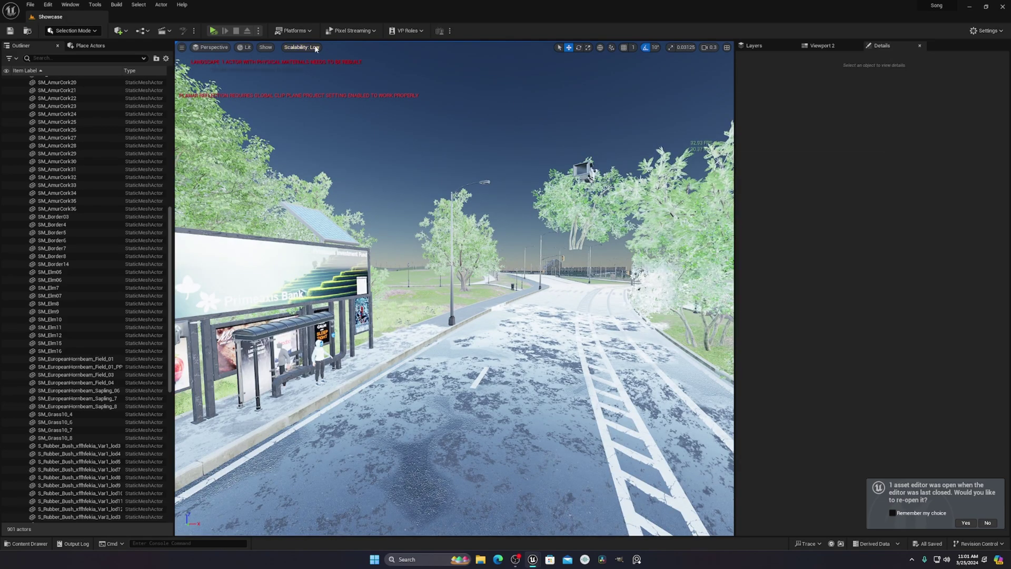
click(986, 30)
mouse_move(932, 160)
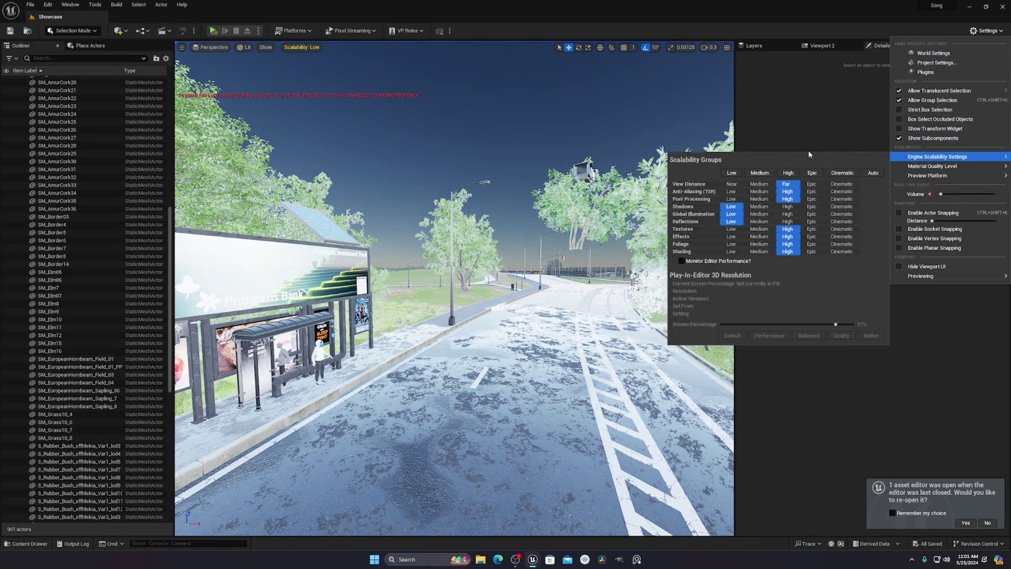
click(397, 145)
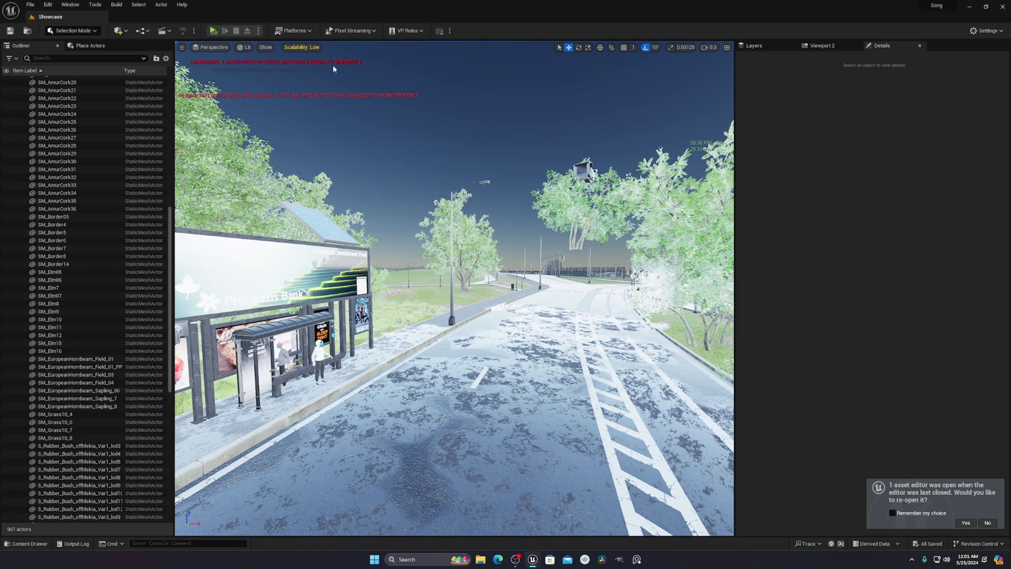
click(312, 47)
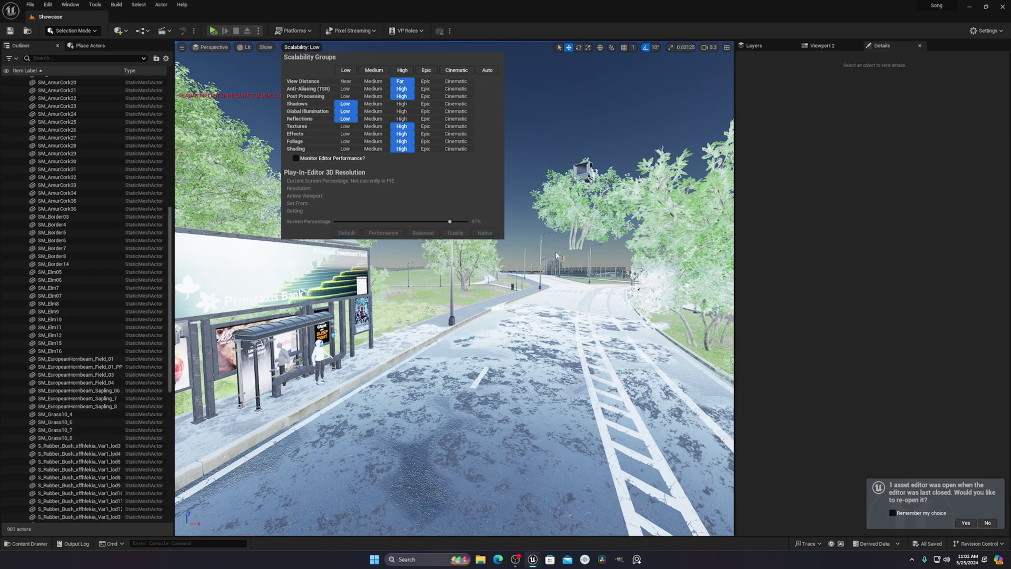
click(560, 119)
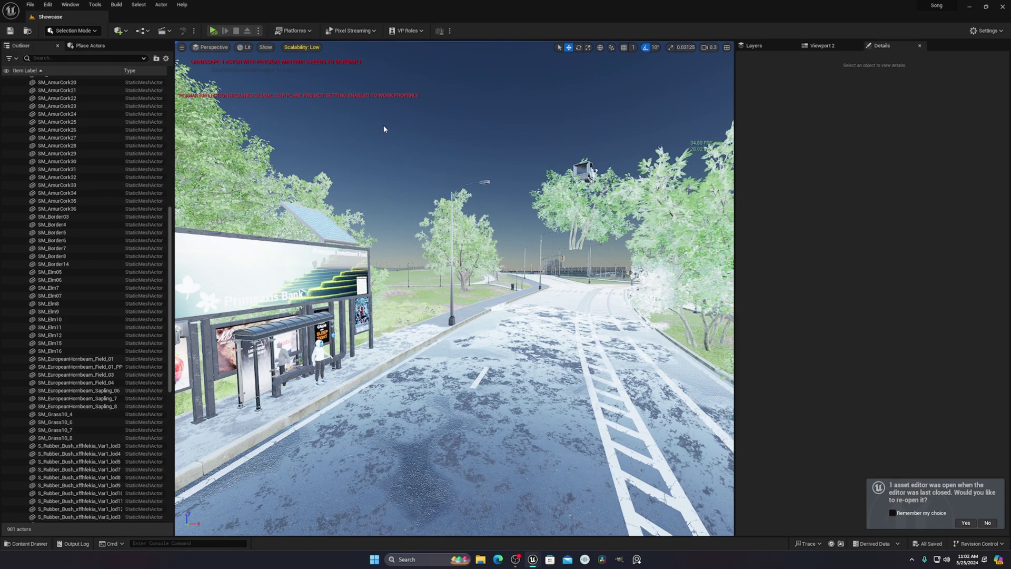
Step: Examine the frame rate around the bus stop and road, and review the current scalability groups
click(311, 46)
click(311, 47)
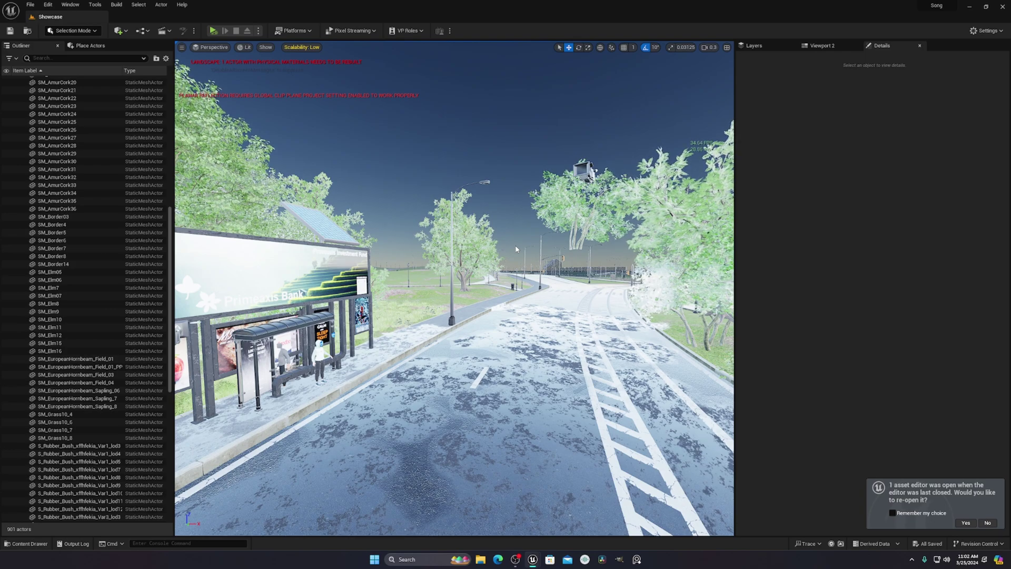
right_drag(515, 249, 568, 267)
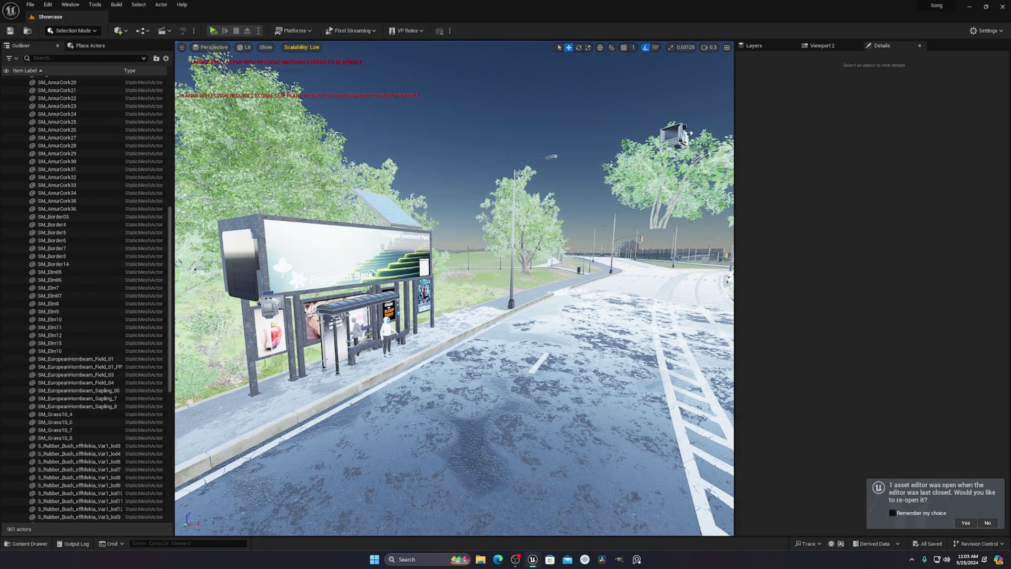
right_drag(524, 206, 548, 183)
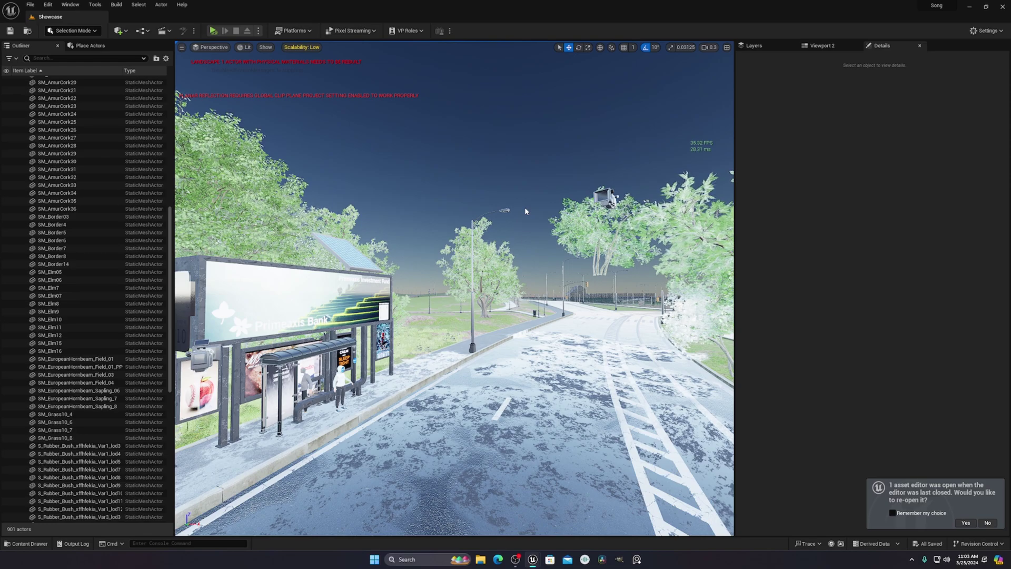
click(315, 48)
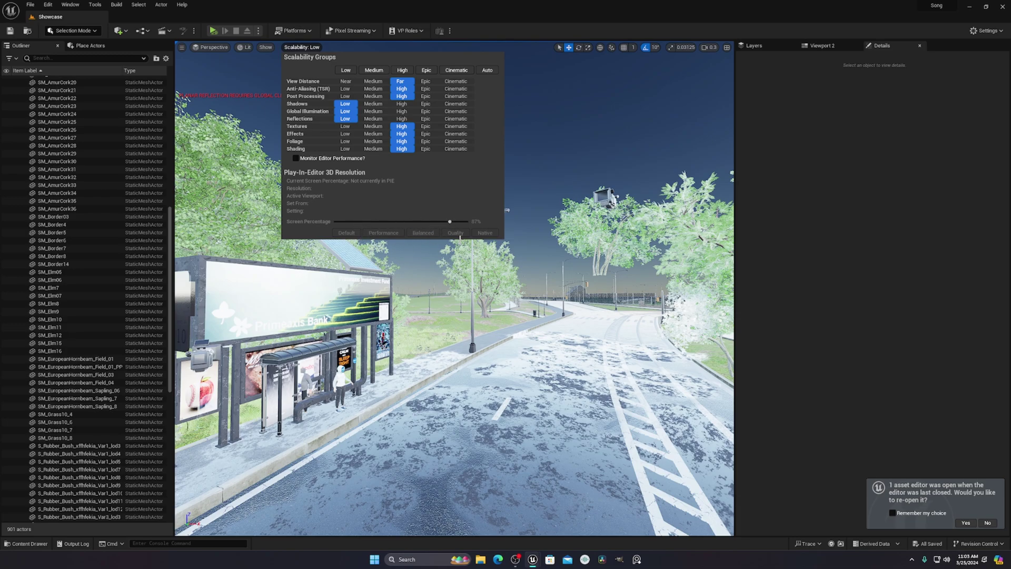
Step: Set the viewport's custom screen percentage override to 65
click(182, 47)
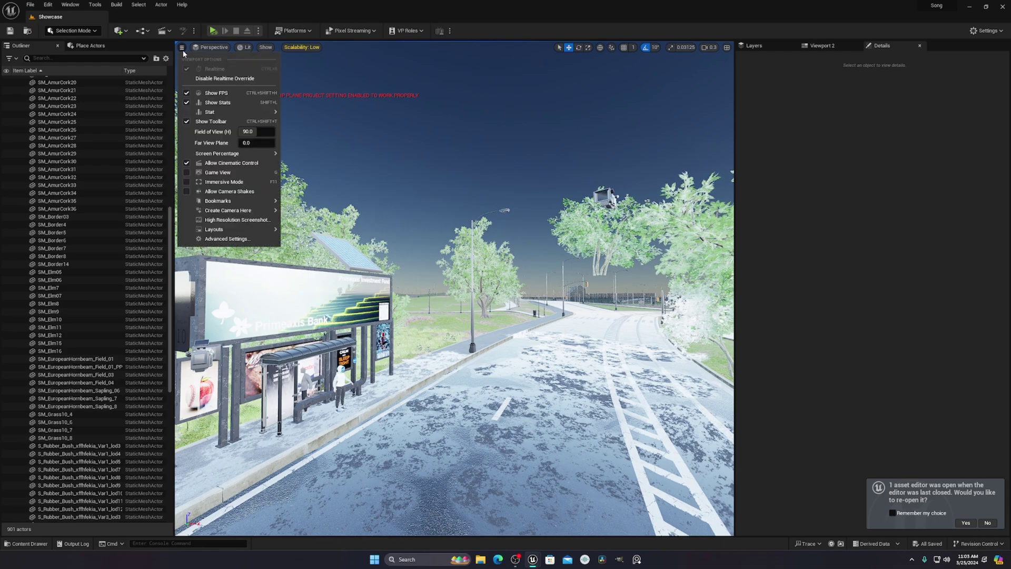
mouse_move(208, 157)
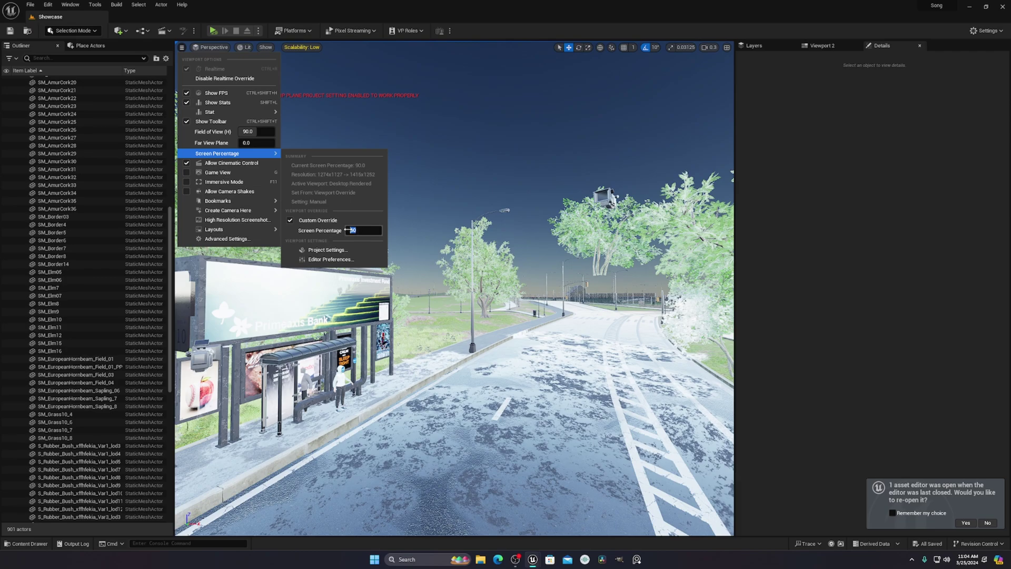
click(587, 90)
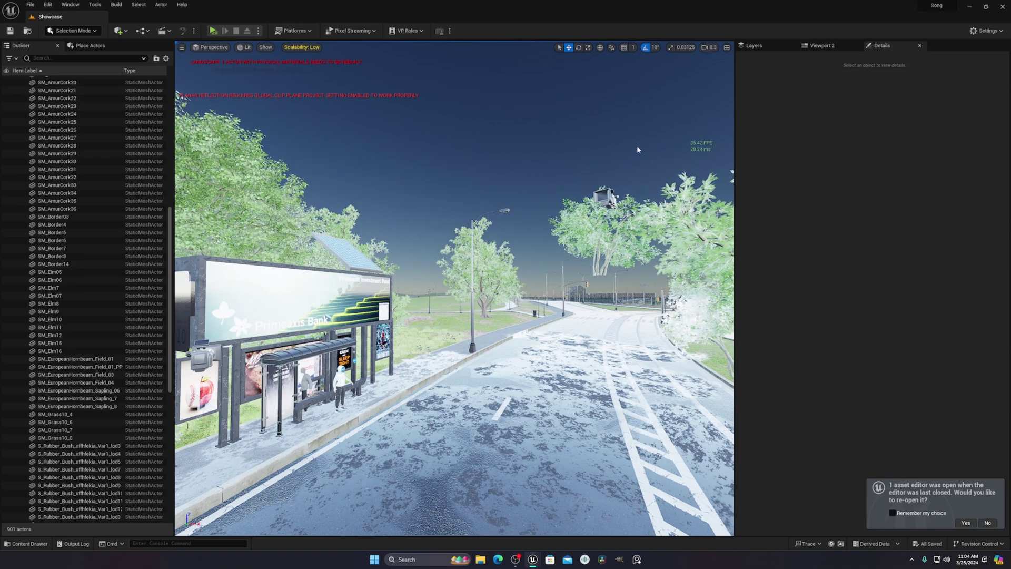
click(182, 47)
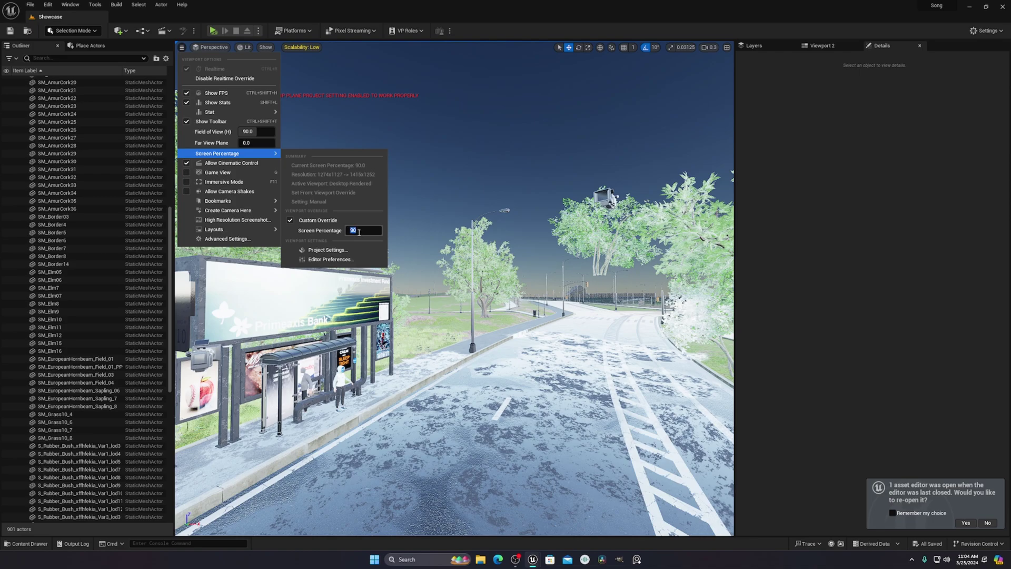
key(Return)
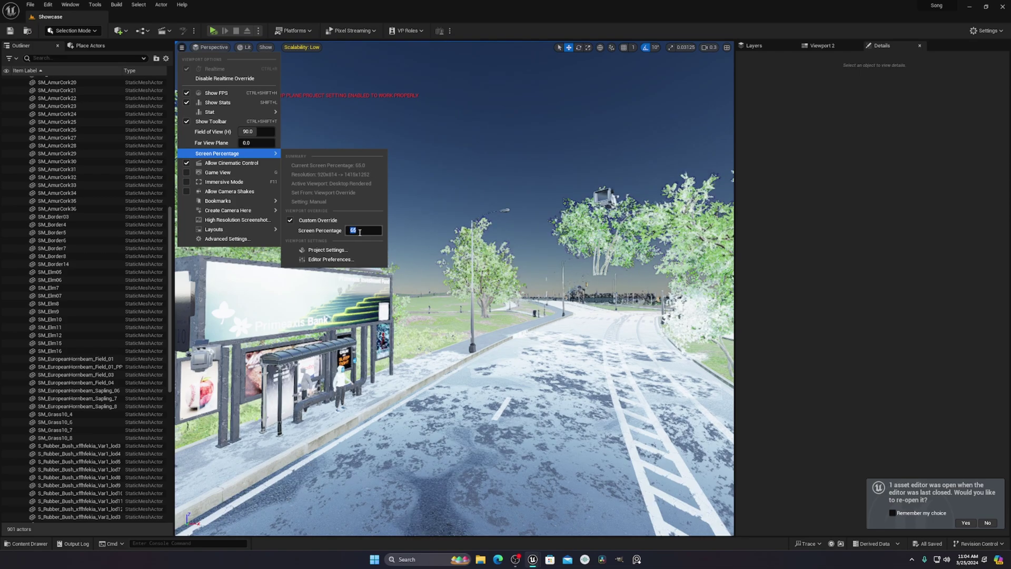
click(488, 150)
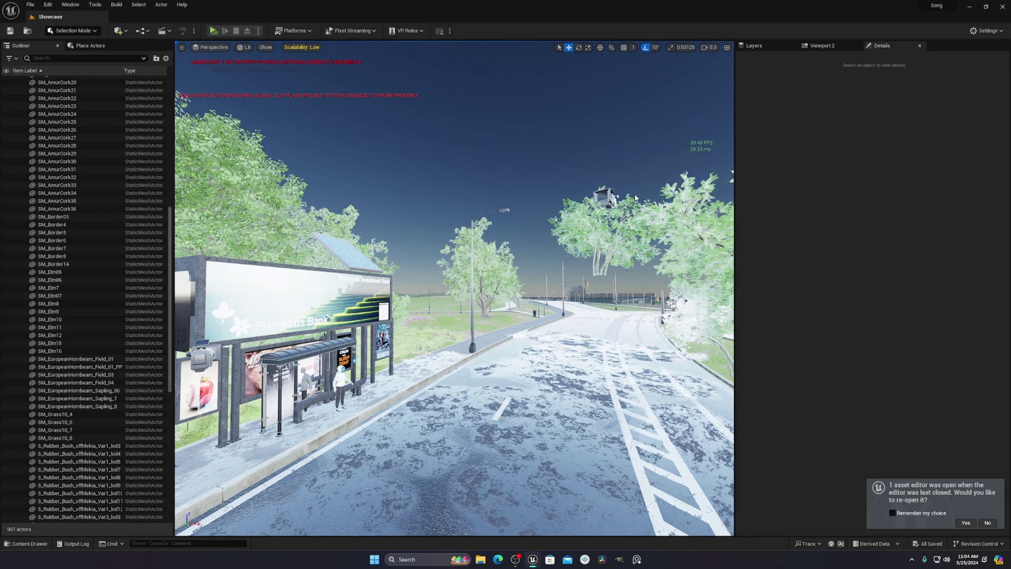
Step: Examine the image quality and frame rate along the road and around the bus stop
key(w)
right_drag(499, 231, 600, 248)
scroll(500, 231, up, 1)
key(s)
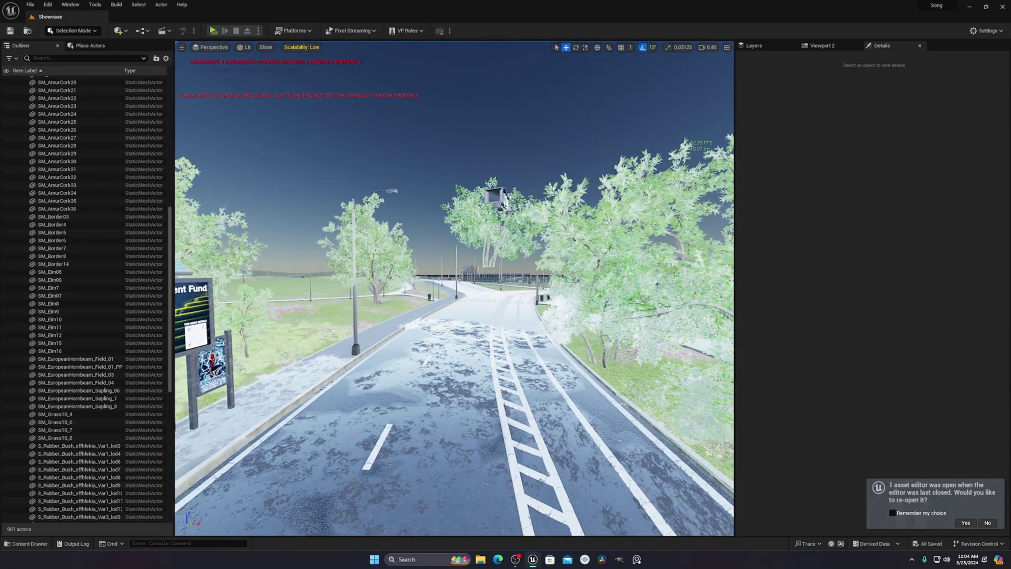
right_drag(499, 231, 394, 242)
drag(448, 195, 386, 81)
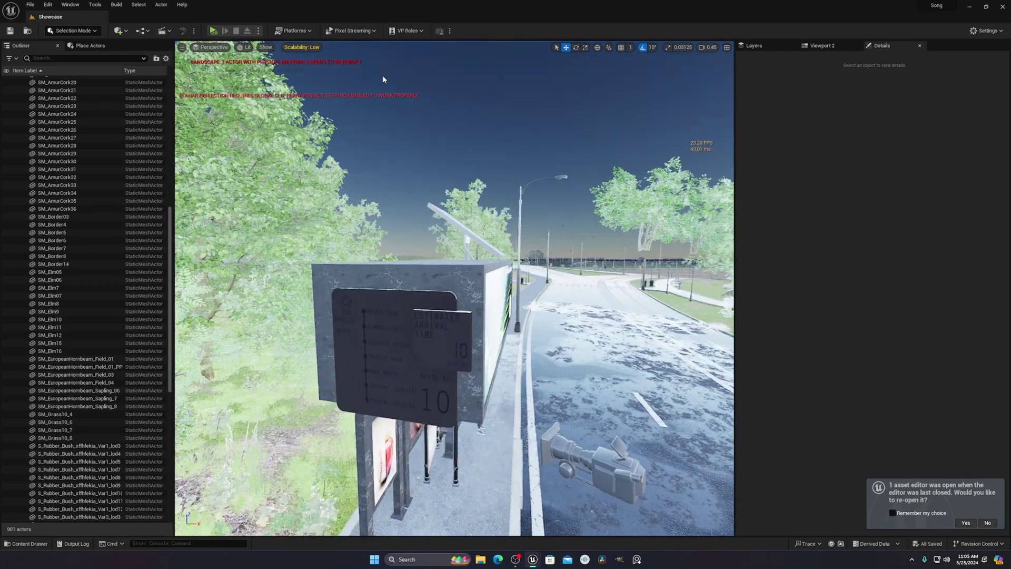
Step: Set all scalability groups to High and check the frame rate beside the bus stop
click(301, 46)
click(406, 69)
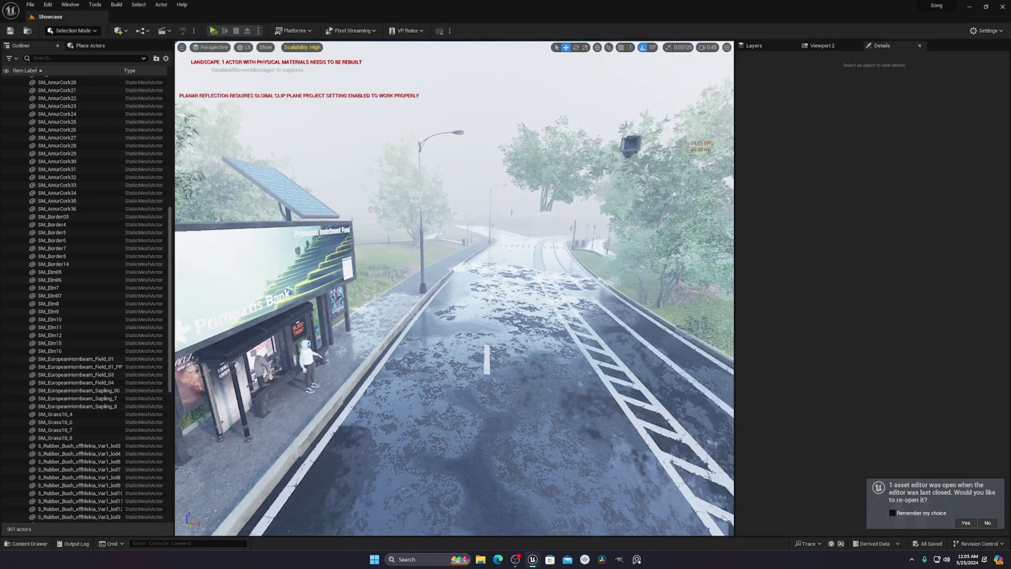
right_drag(706, 151, 656, 151)
Step: Set the viewport's screen percentage to 40 and examine the wet road and bus stop from nearby
click(182, 47)
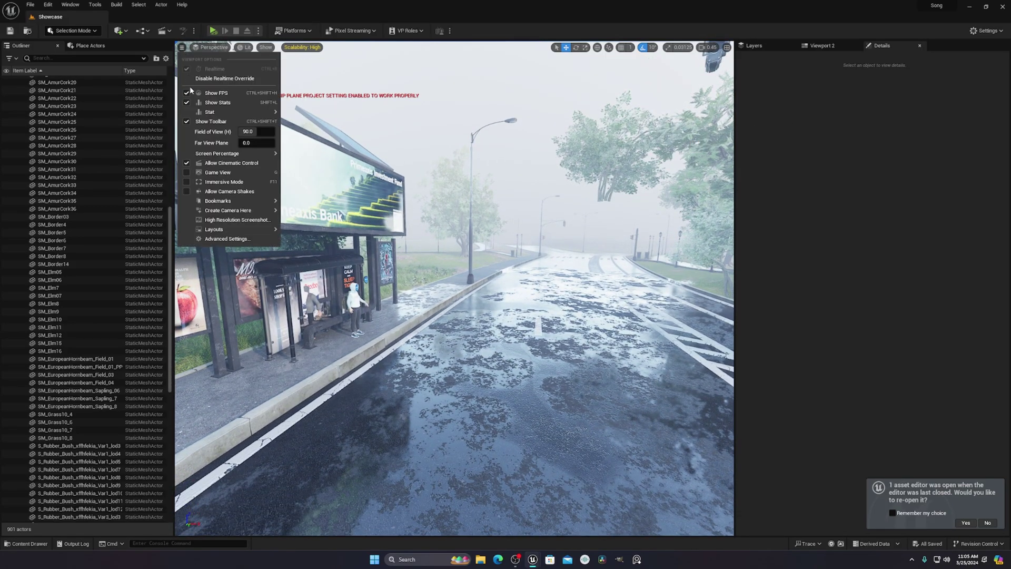
mouse_move(228, 155)
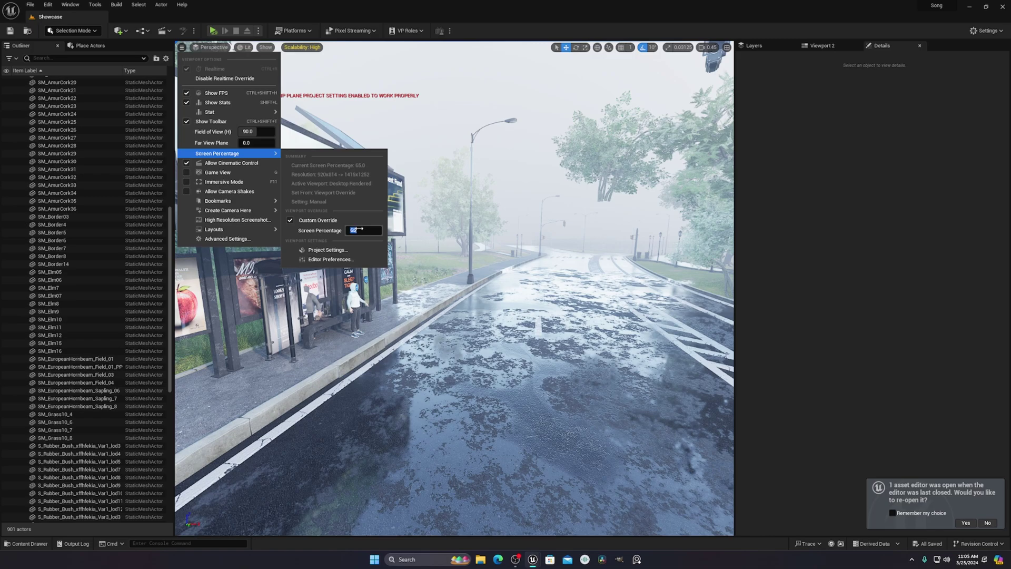
click(524, 103)
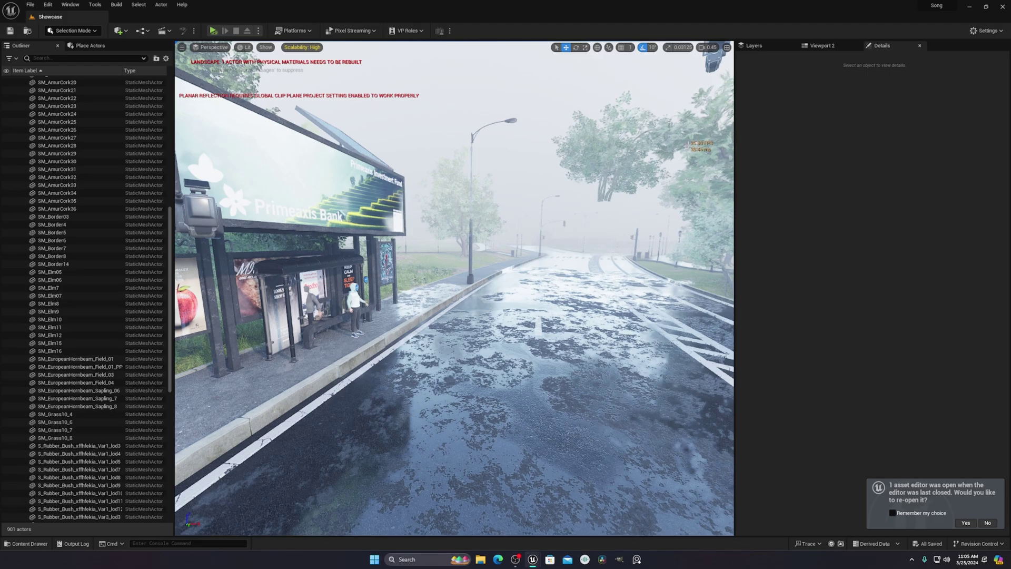
right_drag(454, 288, 654, 288)
right_drag(642, 113, 763, 118)
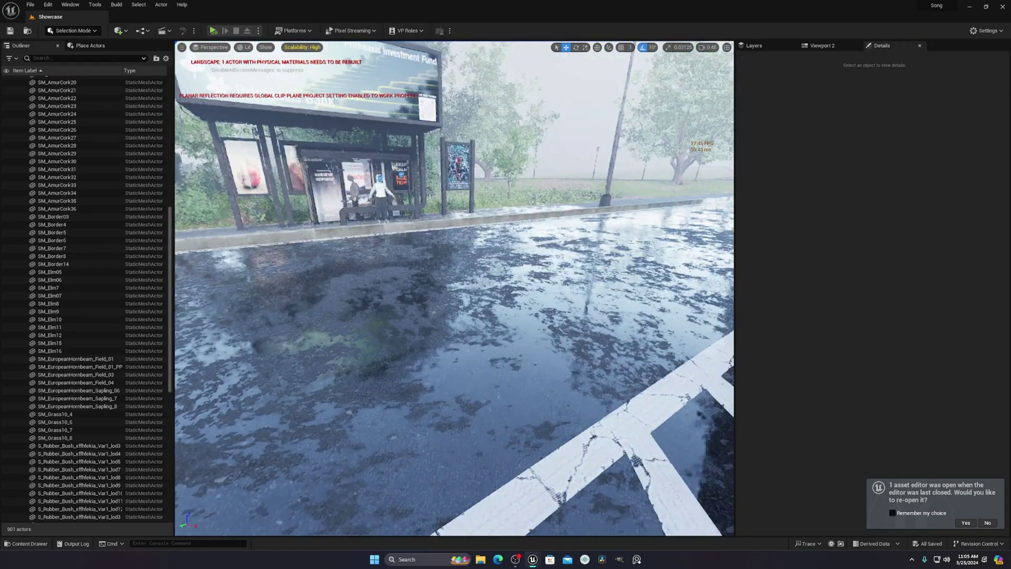
mouse_move(453, 289)
right_down()
mouse_move(474, 291)
mouse_move(443, 290)
right_up()
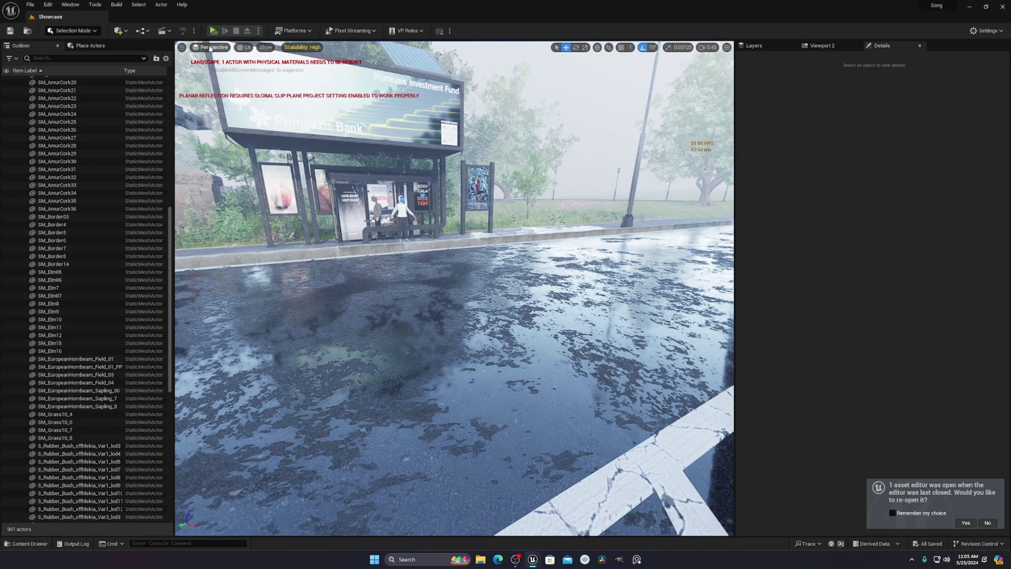
Step: Set the viewport's screen percentage back to 65 and bring the bus stop and road back into view
click(181, 48)
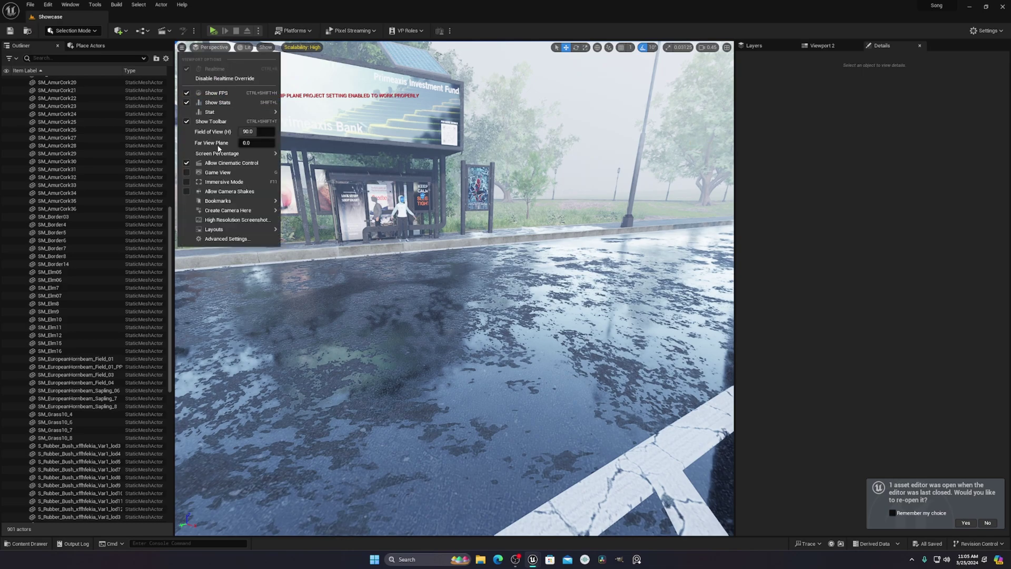
mouse_move(226, 158)
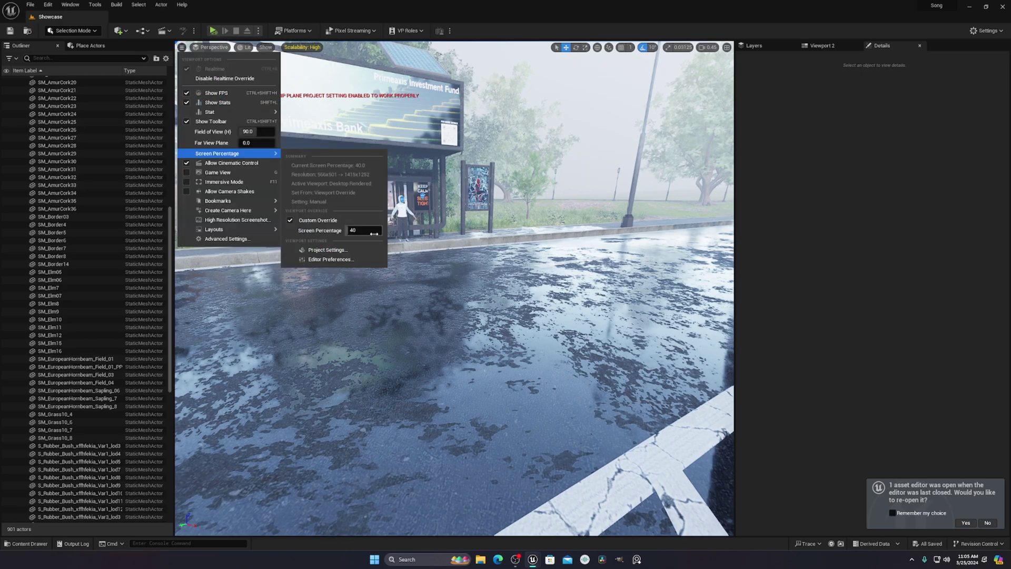
key(Return)
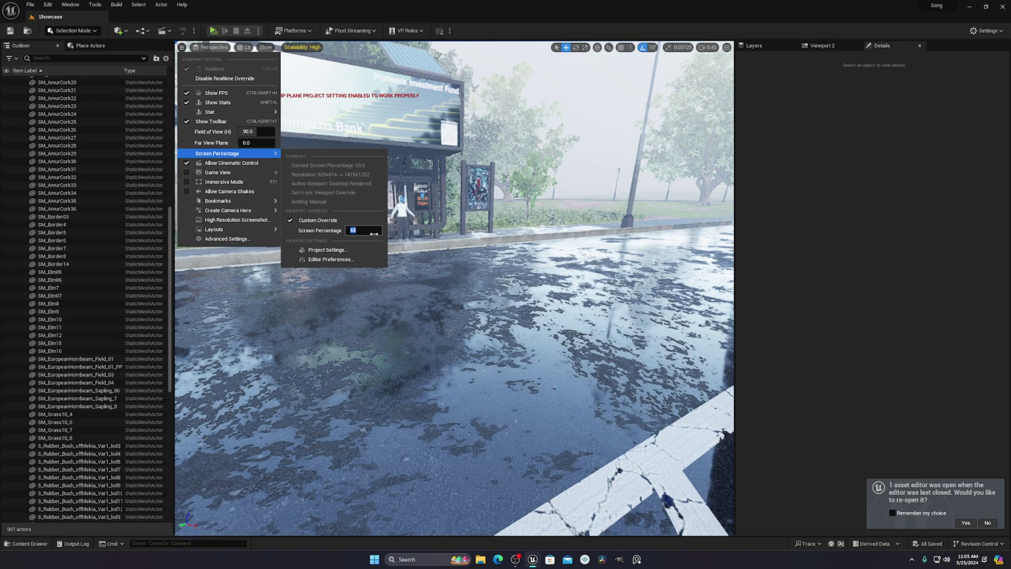
click(612, 129)
mouse_move(345, 68)
right_down()
mouse_move(505, 58)
mouse_move(346, 67)
right_up()
key(s)
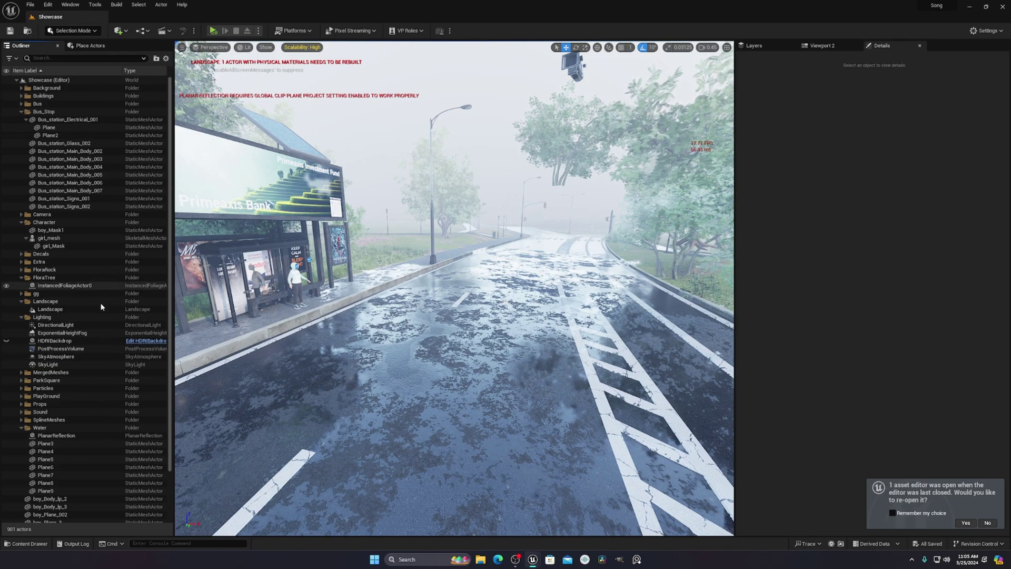
Step: Select the PostProcessVolume and review its Global Illumination and Reflections method options, keeping both on Lumen
click(58, 349)
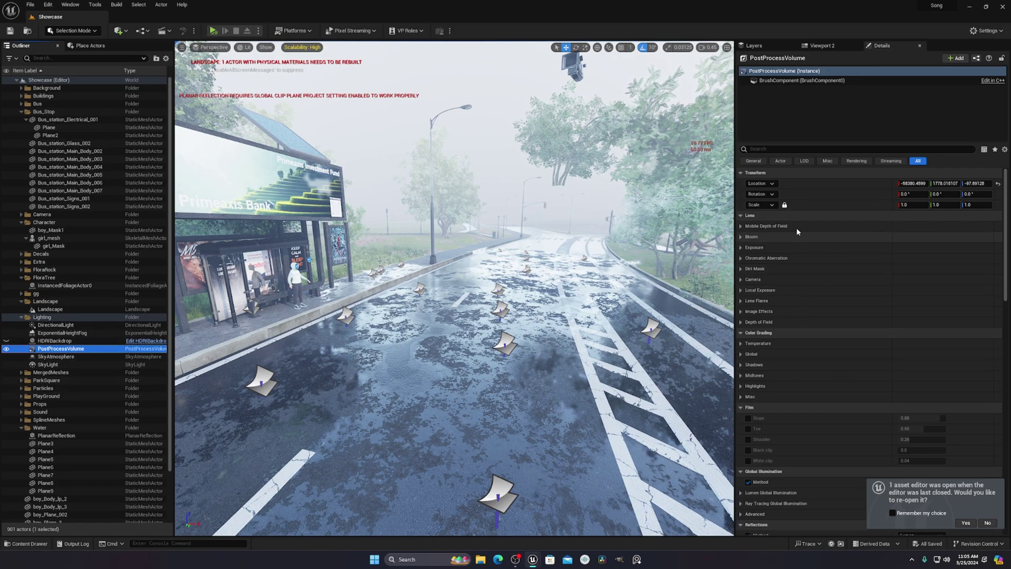
scroll(786, 399, down, 4)
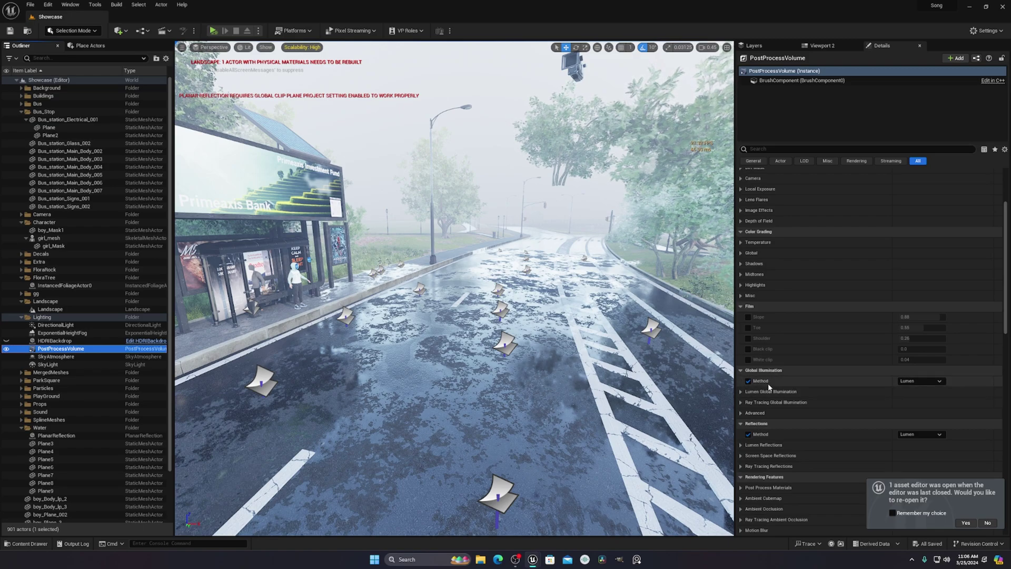
click(915, 382)
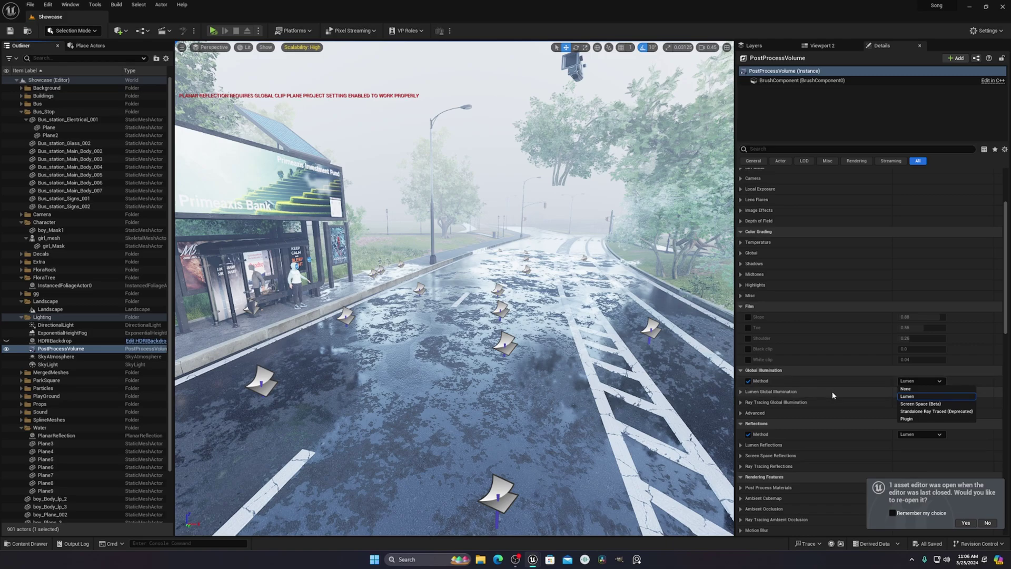
click(845, 387)
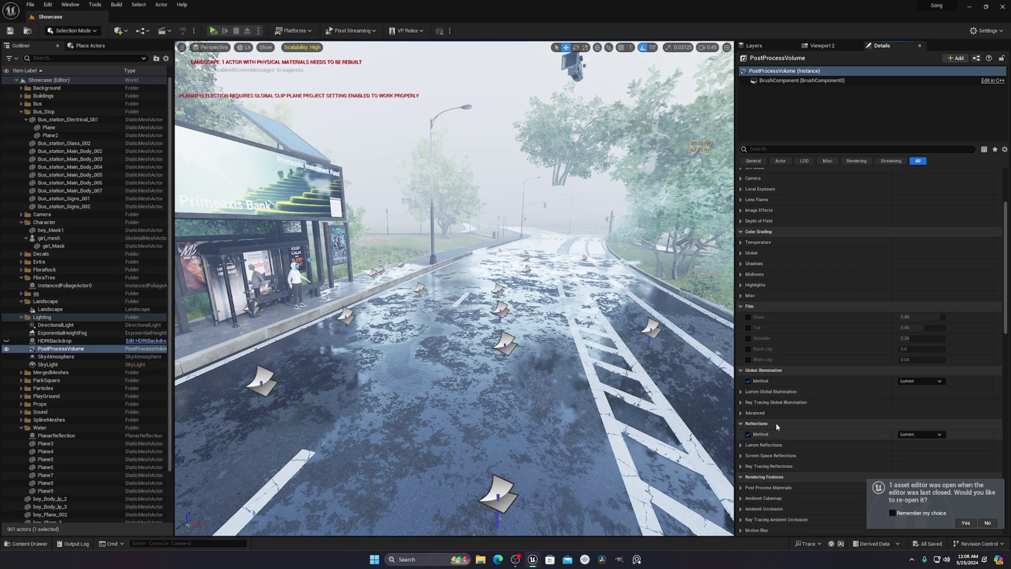
click(748, 434)
click(929, 437)
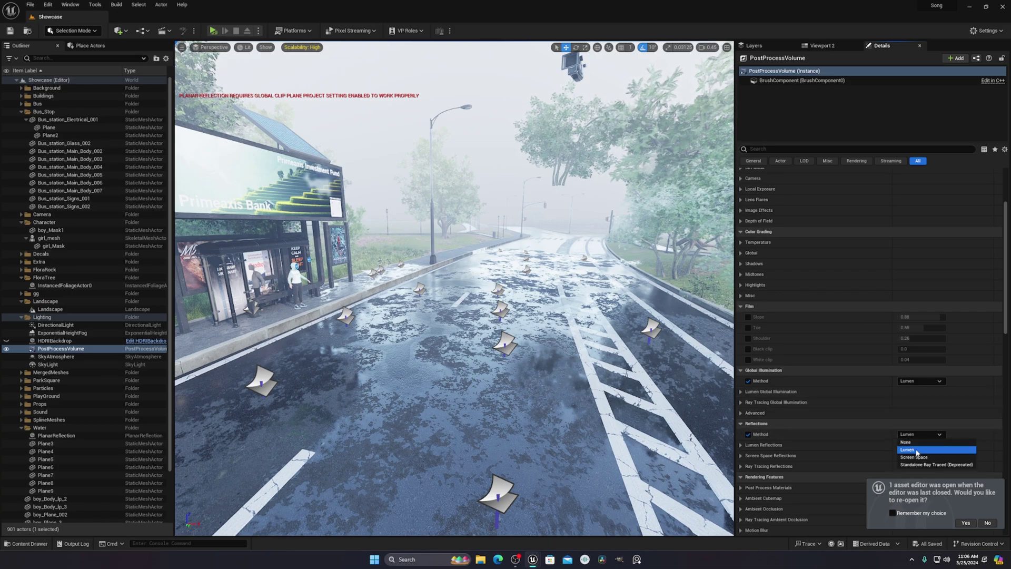
click(854, 445)
Step: Disable the PostProcessVolume's Lumen Reflections overrides for Quality, Ray Lighting Mode, High Quality Translucency Reflections and Max Reflection Bounces
click(824, 445)
scroll(826, 445, down, 1)
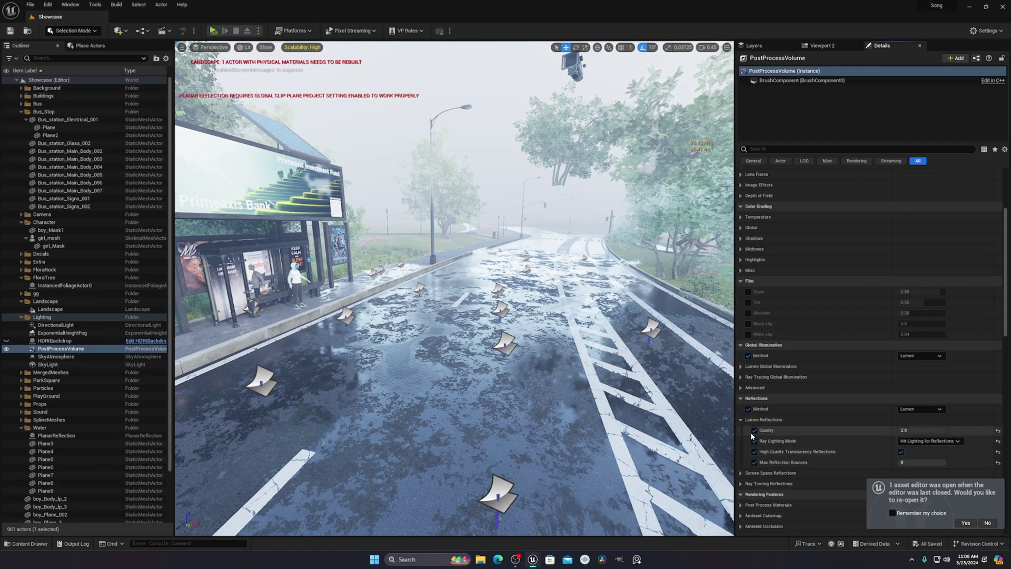
click(754, 430)
click(754, 440)
click(753, 451)
click(754, 462)
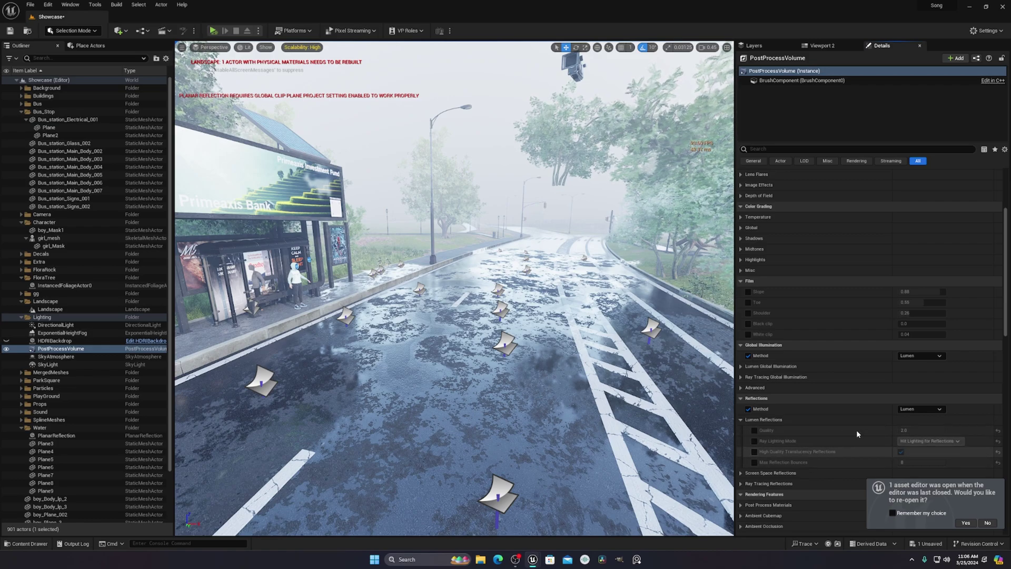
Step: Disable the PostProcessVolume's Lumen Global Illumination overrides for Lumen Scene View Distance and Final Gather Quality
click(740, 367)
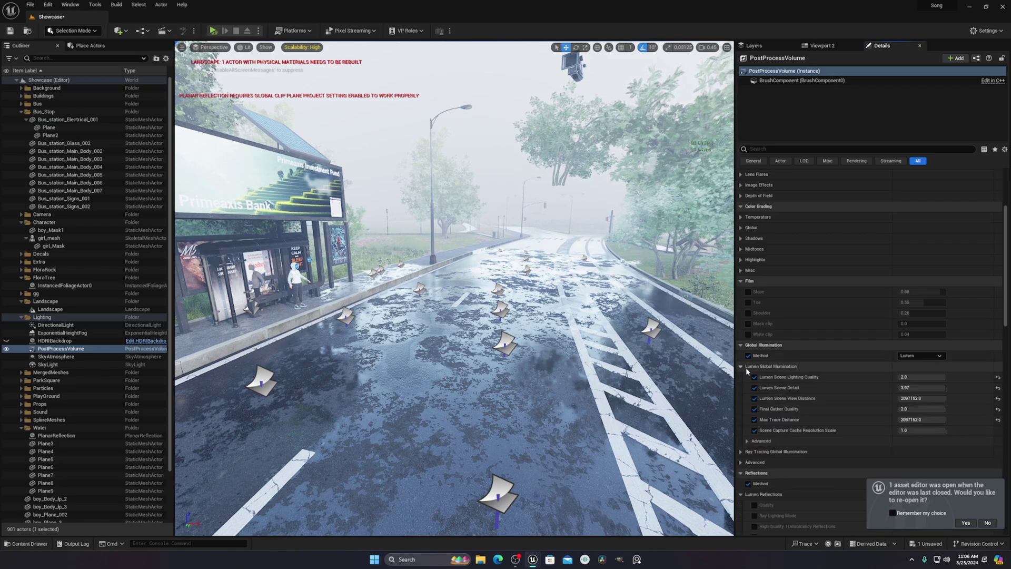
click(754, 398)
click(754, 410)
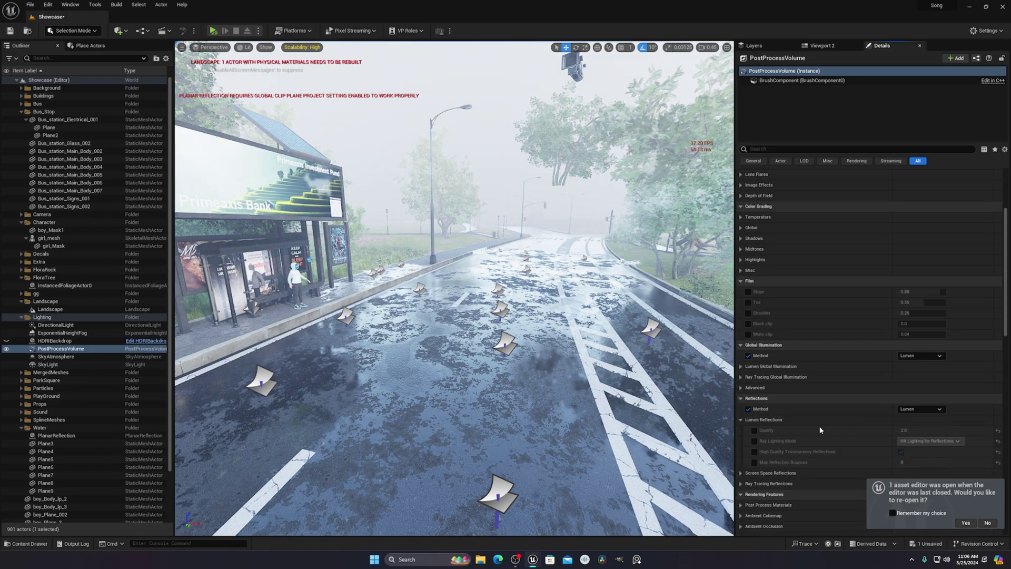
Step: Examine the frame rate along the road, and review the Lumen Global Illumination settings and available view modes
scroll(820, 430, down, 2)
right_drag(526, 274, 632, 263)
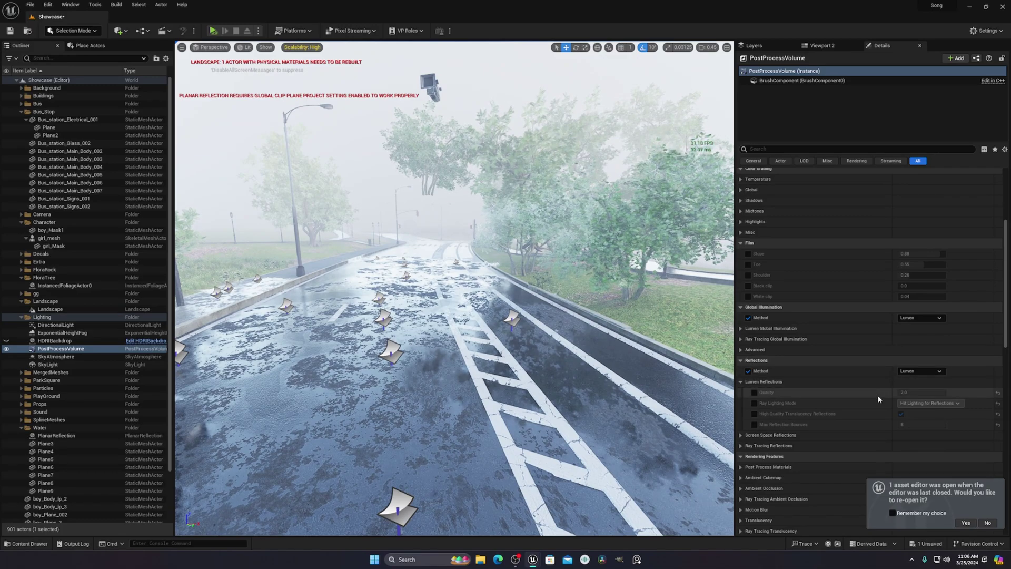
scroll(763, 369, down, 2)
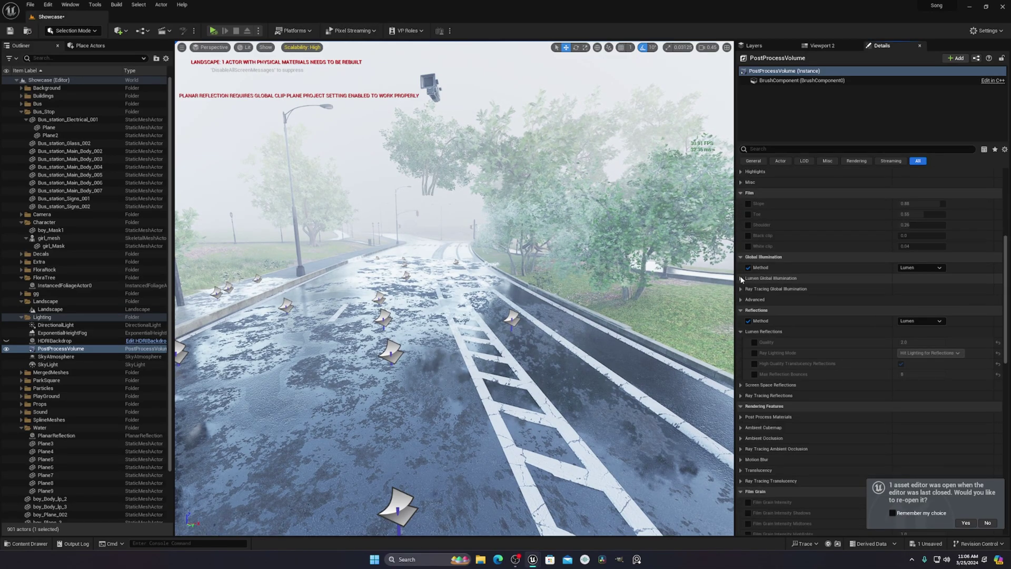
click(740, 278)
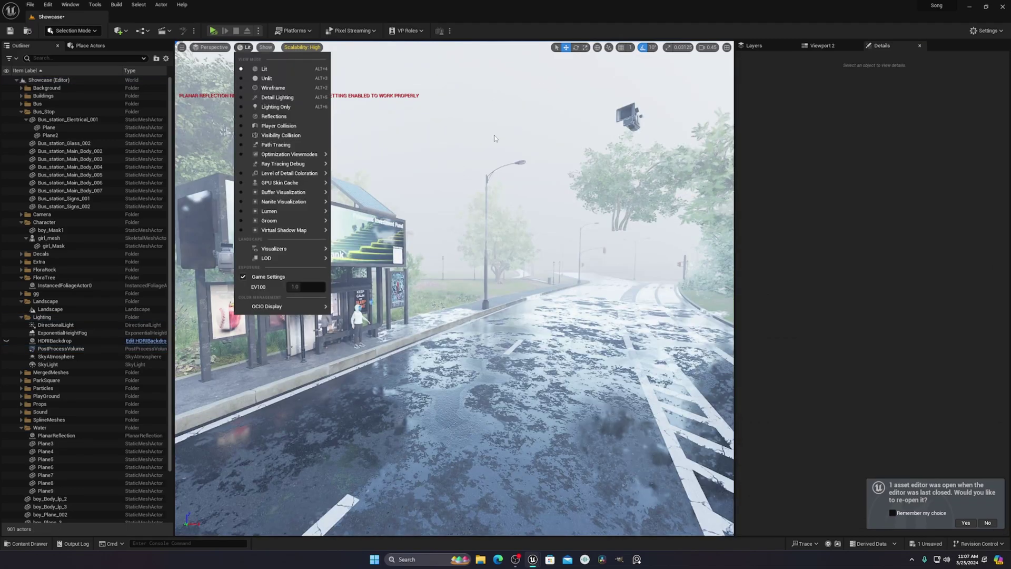
click(493, 138)
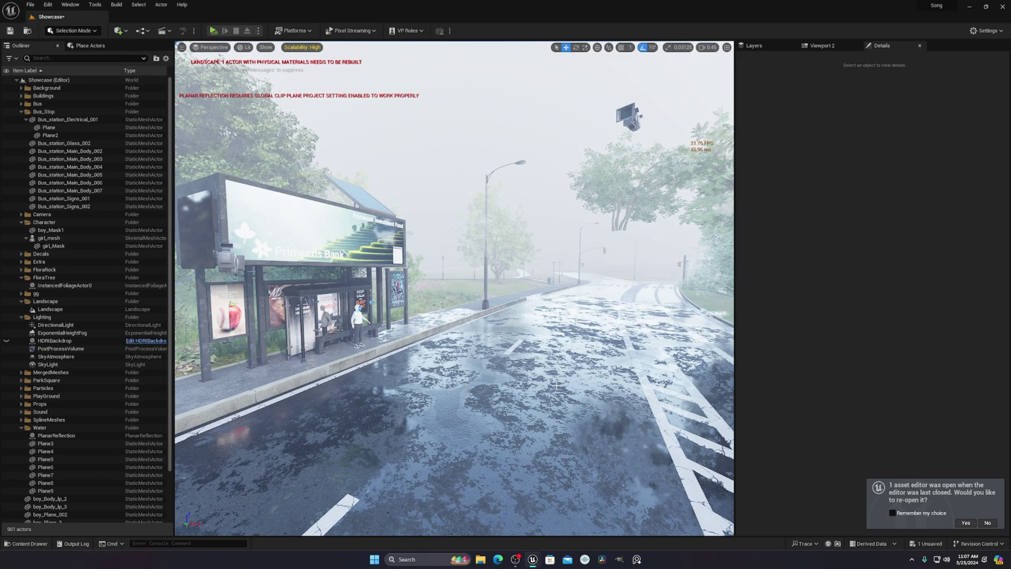
Step: Select the road mesh and show the street scene in the Nanite Triangles visualization
right_drag(556, 386, 727, 421)
click(484, 409)
right_drag(485, 409, 213, 110)
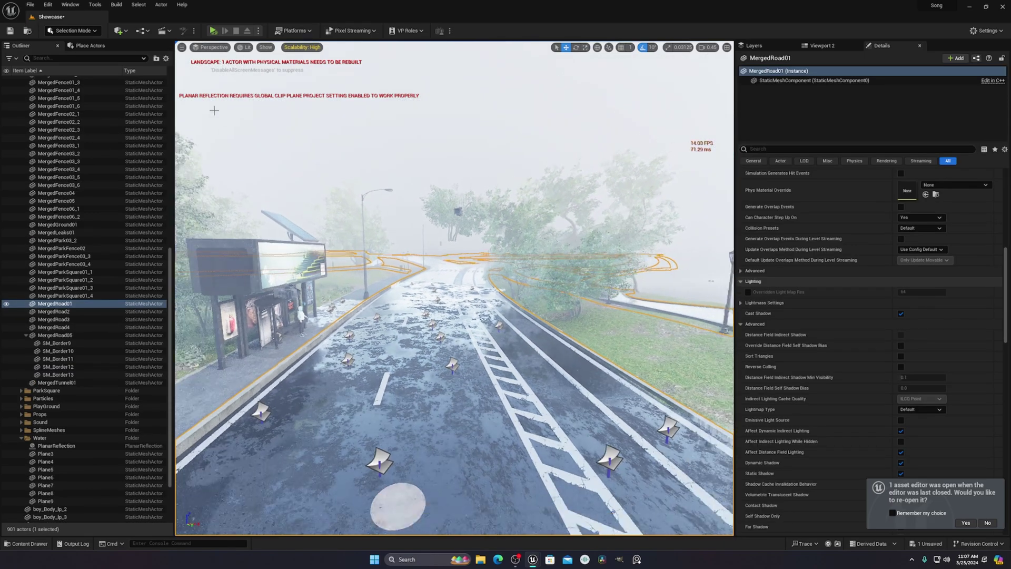
click(244, 47)
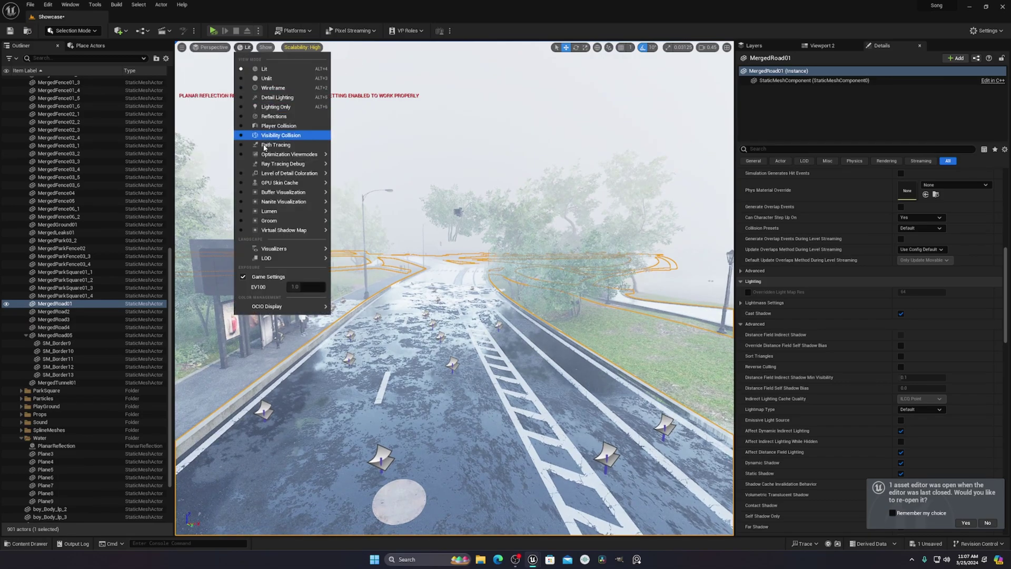
mouse_move(282, 206)
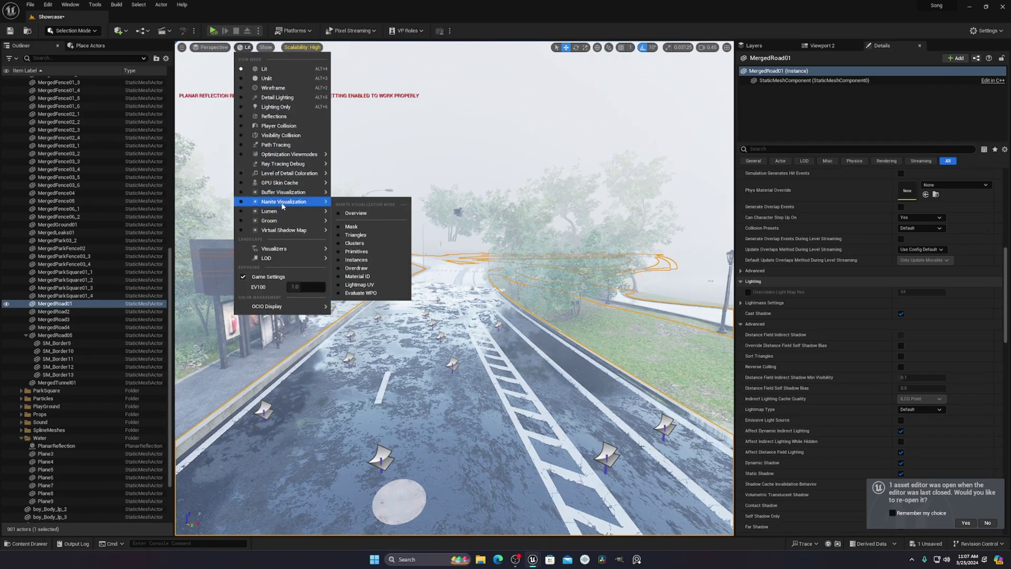
click(354, 236)
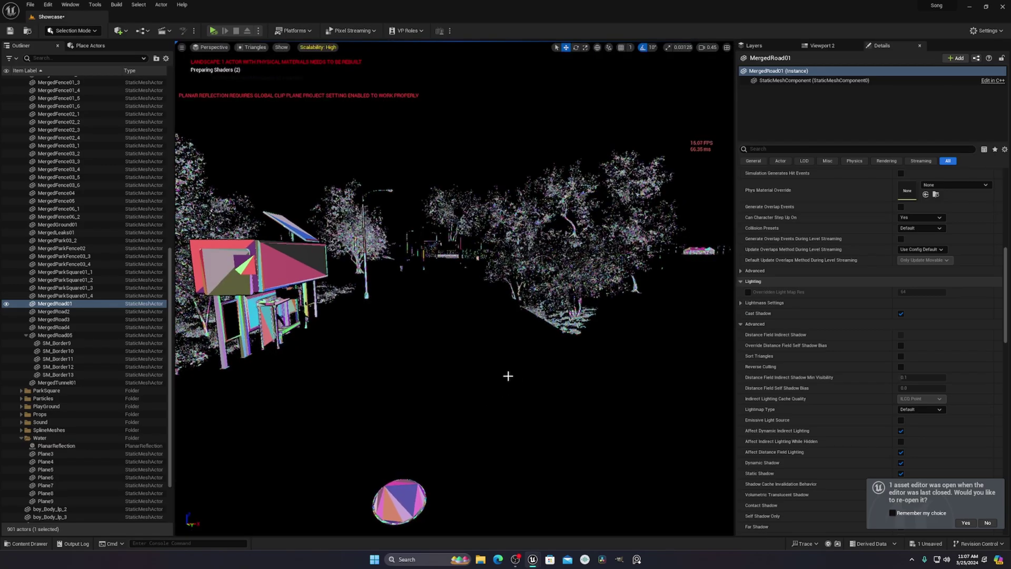
Step: Examine the road, bus stop and trees along the street for meshes that are missing from the Nanite Triangles visualization
right_drag(507, 374, 486, 368)
click(520, 262)
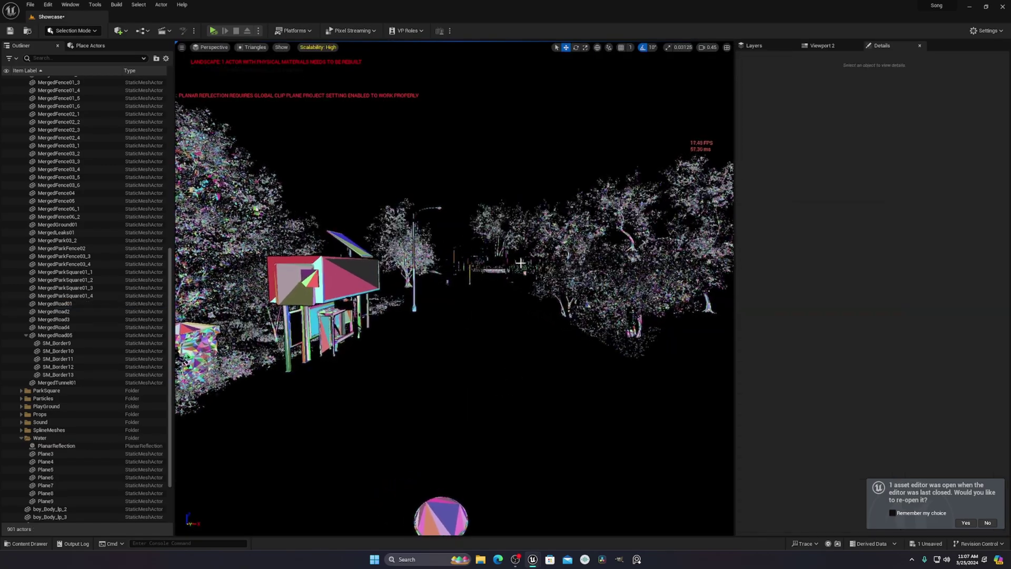
right_drag(360, 307, 519, 329)
key(w)
key(w)
key(s)
drag(518, 329, 472, 208)
right_drag(472, 209, 369, 252)
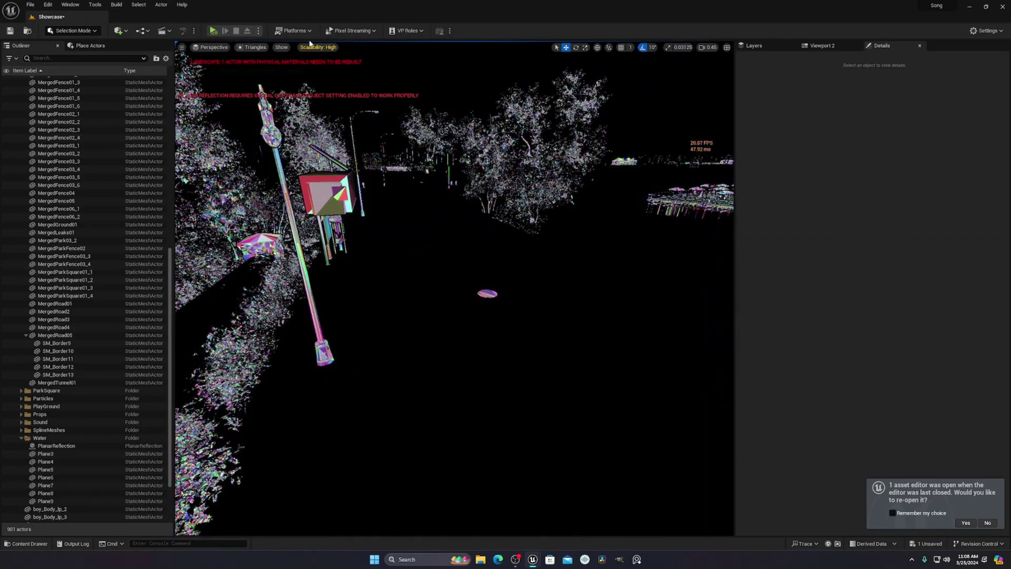
Step: Return the viewport to Lit mode and select the static mesh component of MergedRoad01
click(251, 48)
click(285, 72)
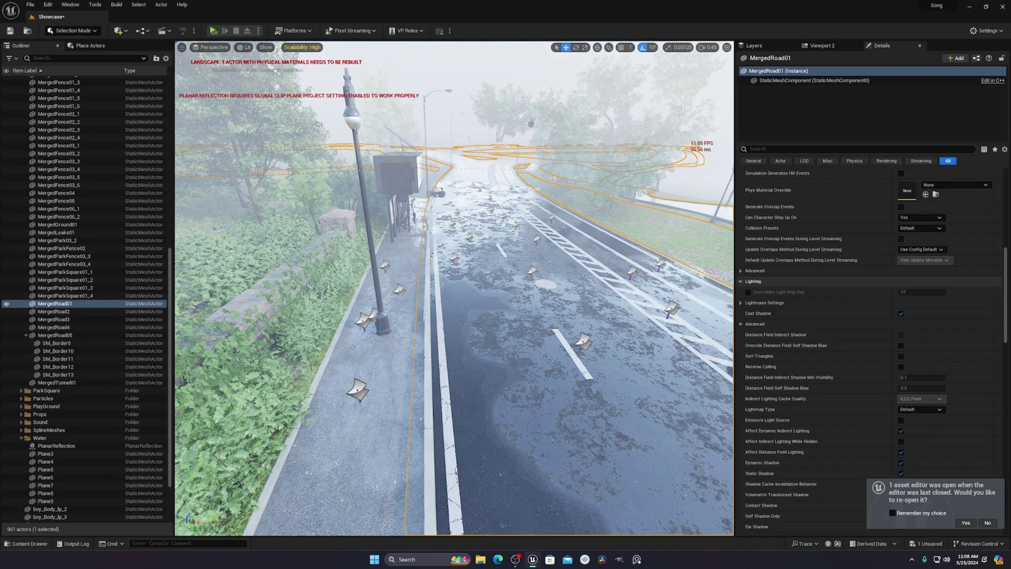
click(285, 279)
double_click(580, 368)
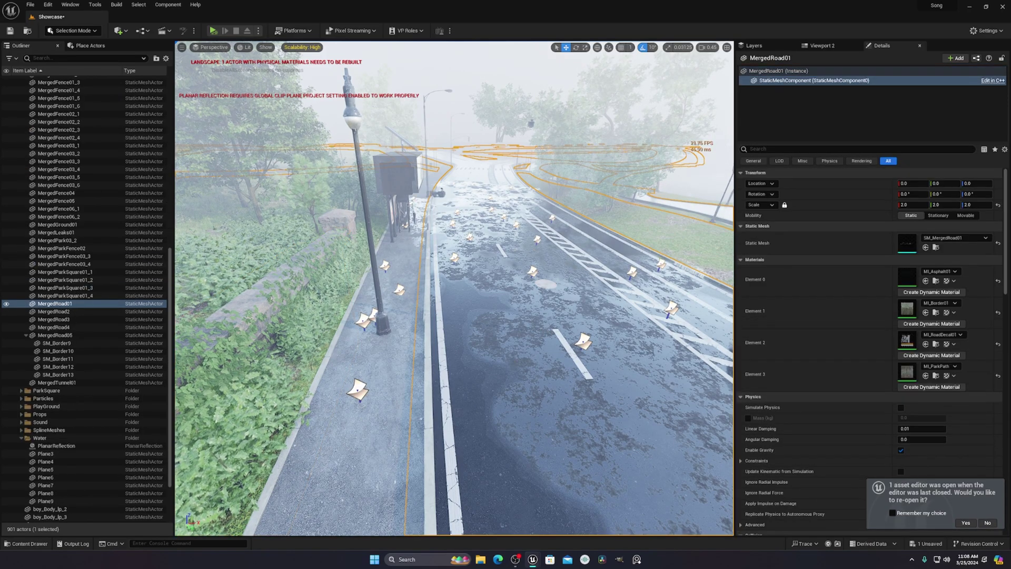
Step: Locate the road's SM_MergedRoad01 asset in the MergeMeshes folder and enable Nanite on it
click(935, 247)
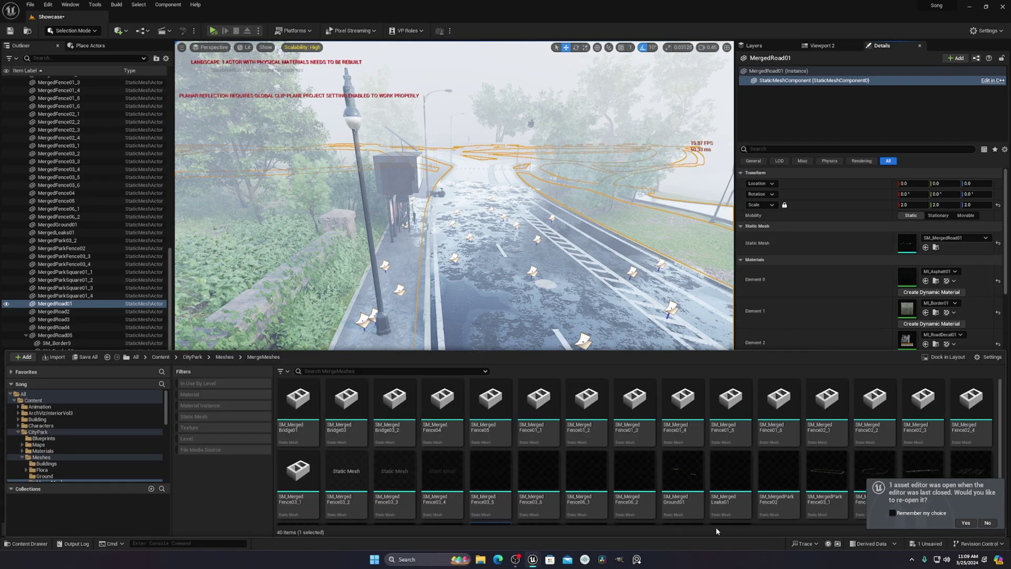
scroll(715, 518, down, 2)
click(483, 500)
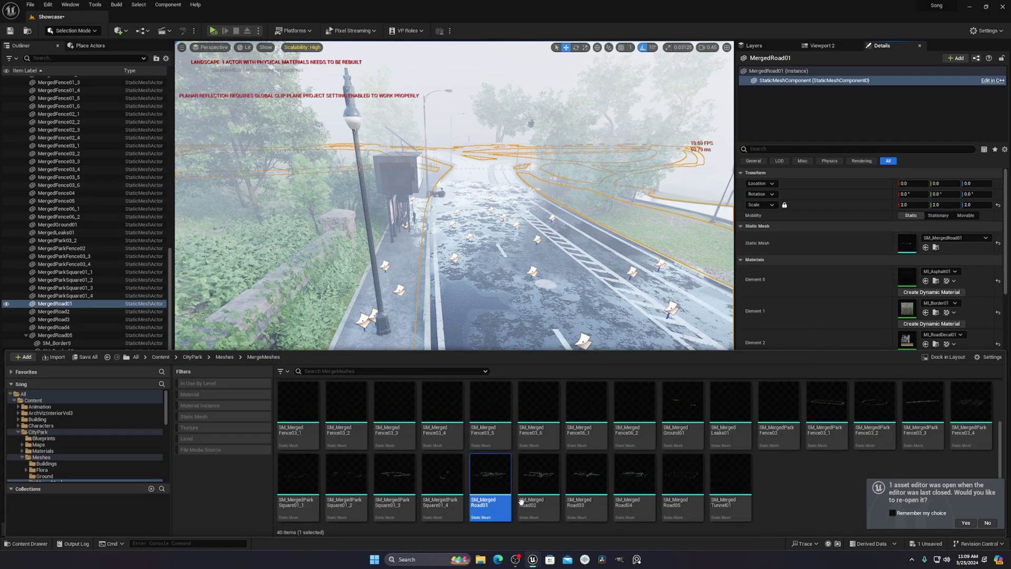
right_click(492, 500)
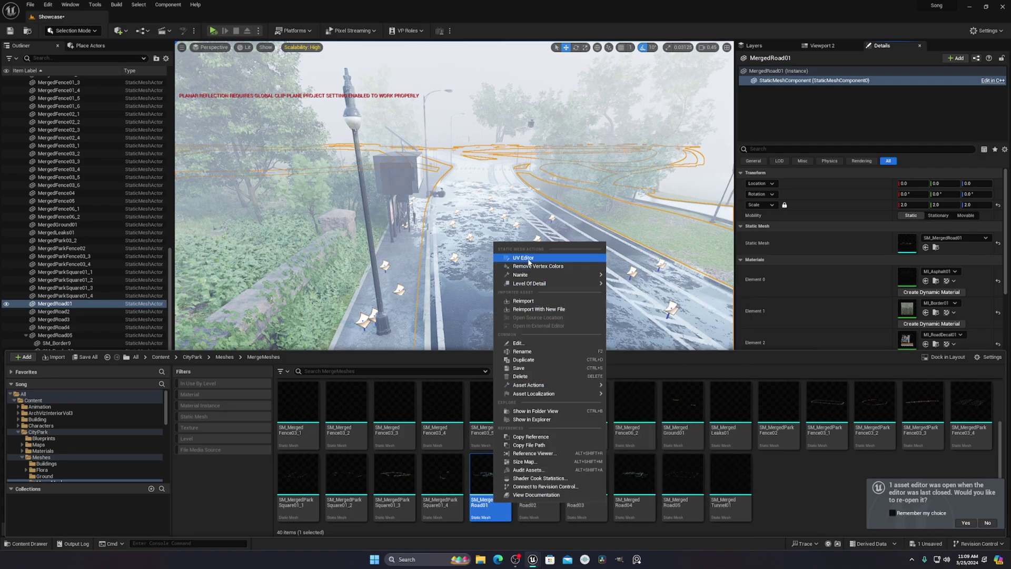
mouse_move(523, 276)
click(652, 293)
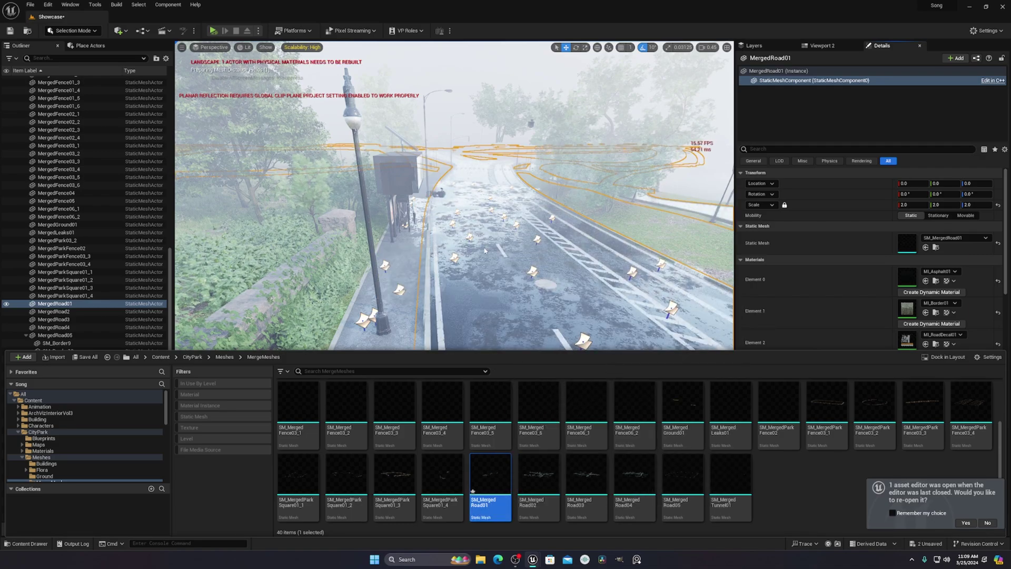
Step: Reframe the road near the bus stop, deselect it, and check it in the Nanite Triangles visualization
key(w)
right_drag(485, 251, 492, 201)
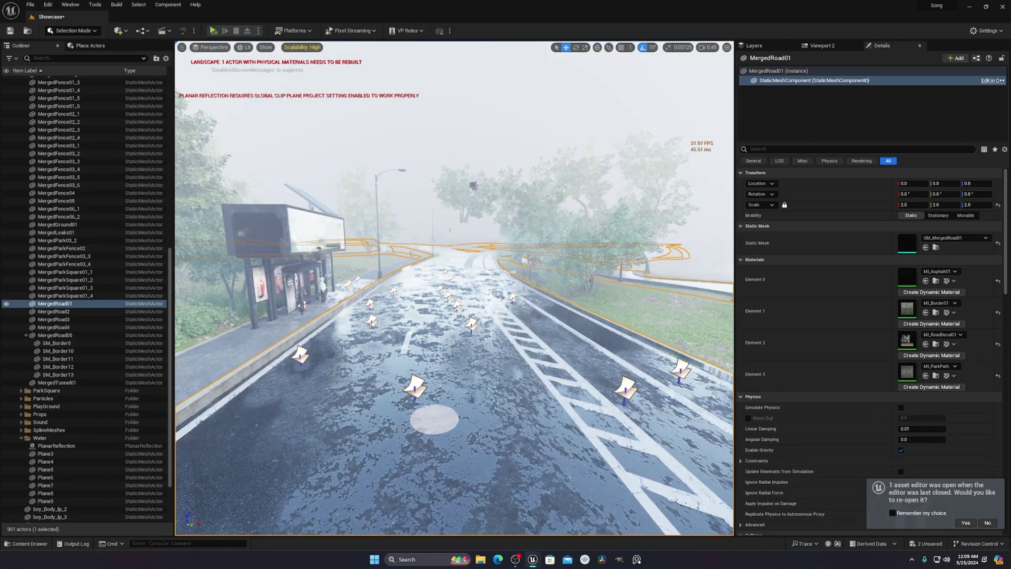
key(alt+p)
click(209, 46)
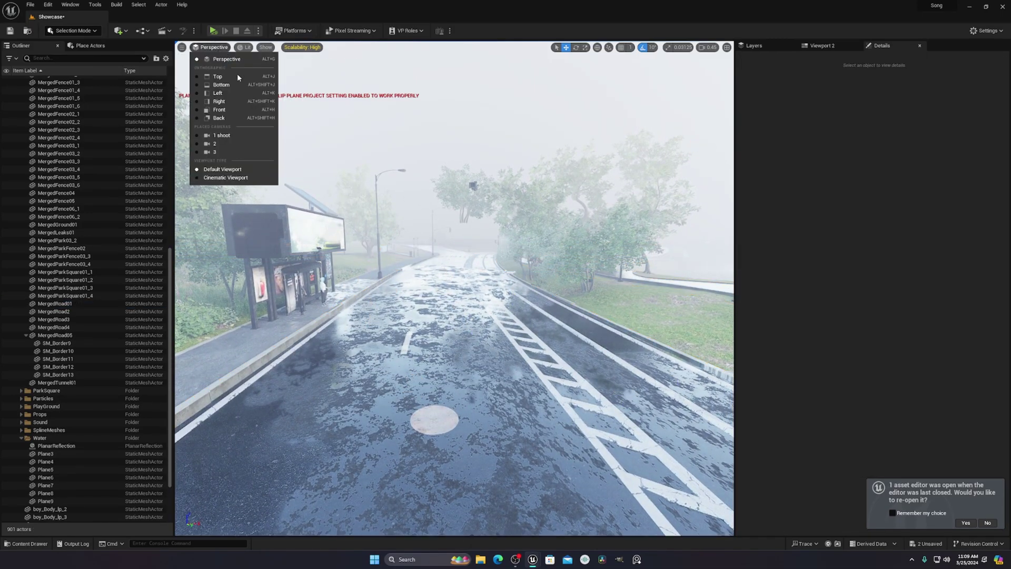
click(245, 46)
mouse_move(280, 211)
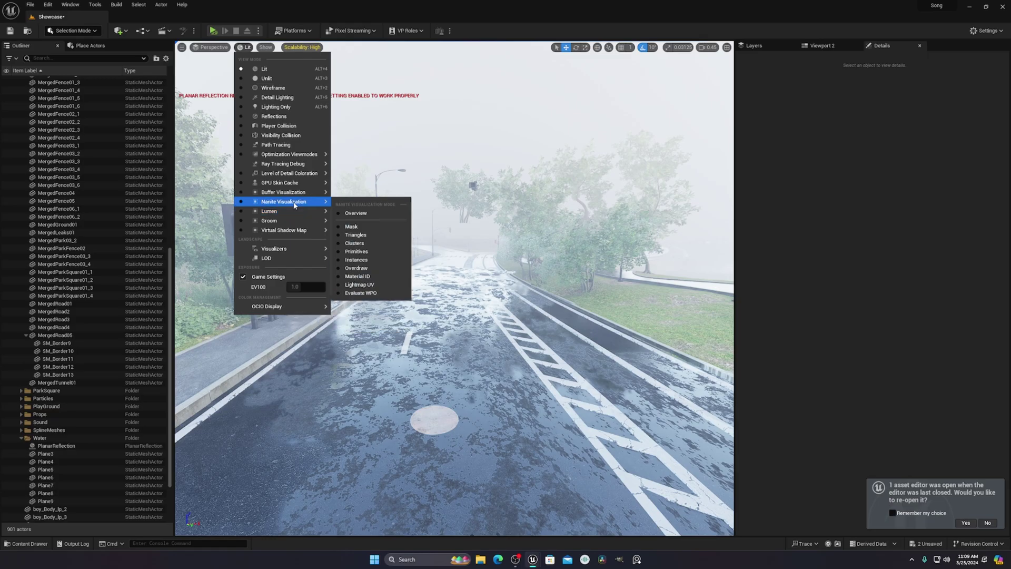
click(374, 231)
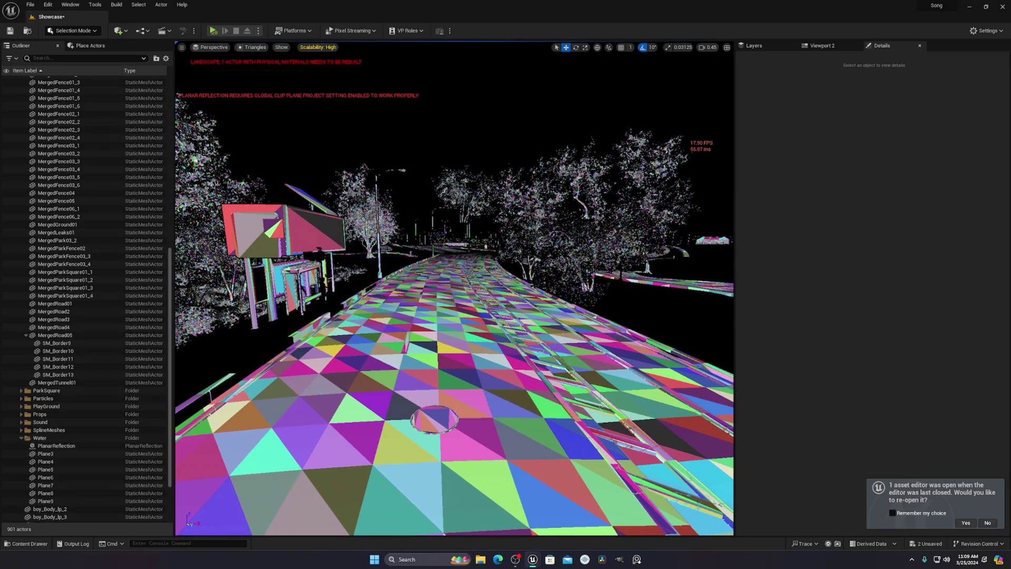
Step: Inspect the road's Nanite triangles from farther back and select the Landscape
key(s)
right_drag(536, 278, 584, 279)
click(536, 278)
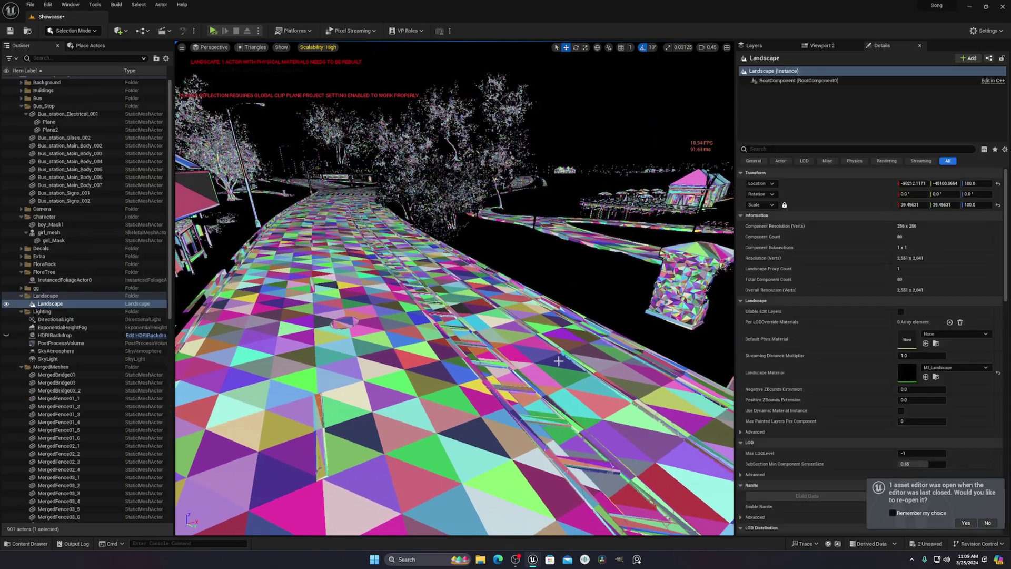